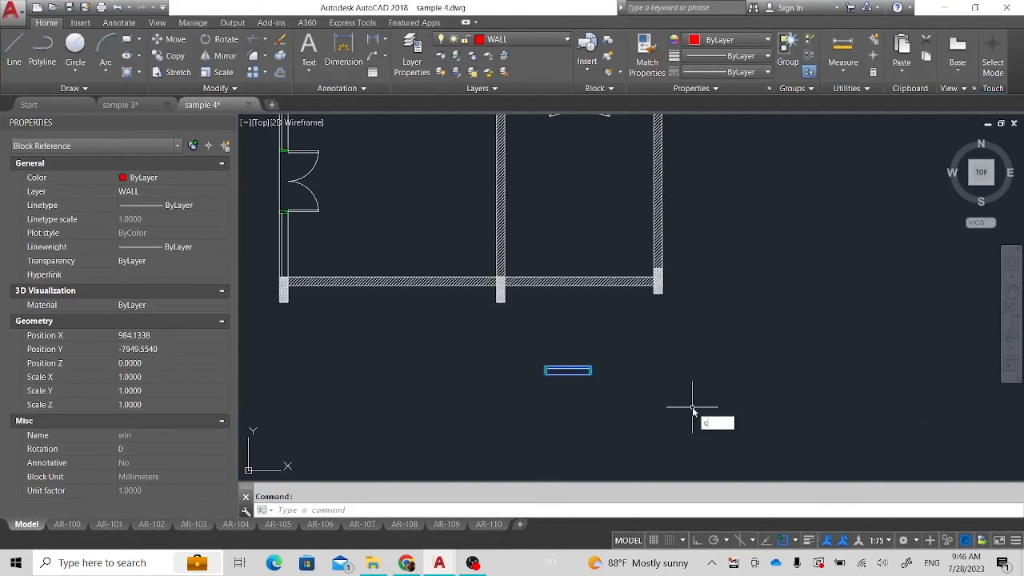
# Copy the window block from its upper-left corner onto the outer edge of the lower wall in the right-hand room.
pyautogui.press('Return')
pyautogui.scroll(5, 540, 387)
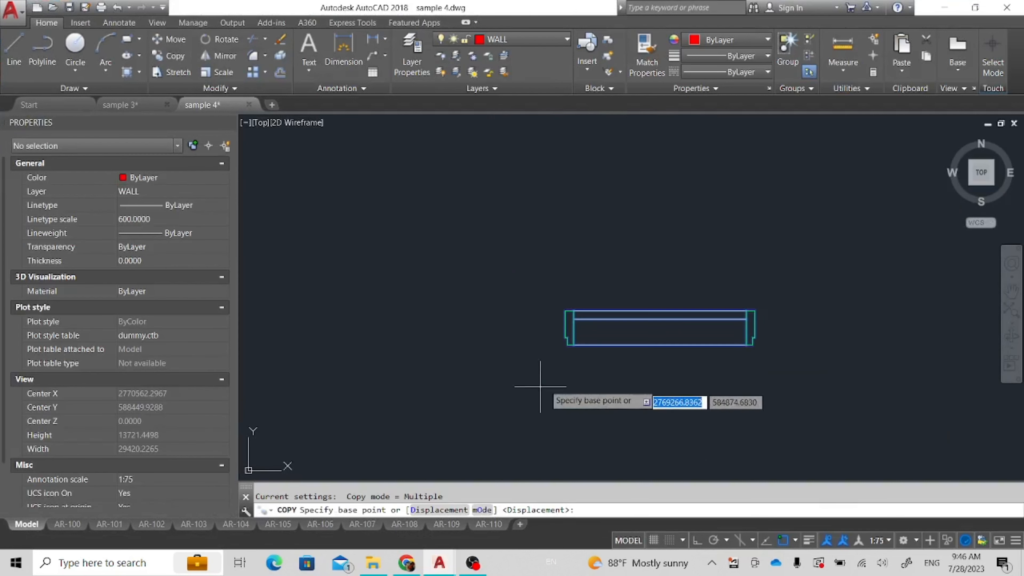
pyautogui.click(565, 311)
pyautogui.moveTo(574, 258); pyautogui.dragTo(561, 466, button='middle')
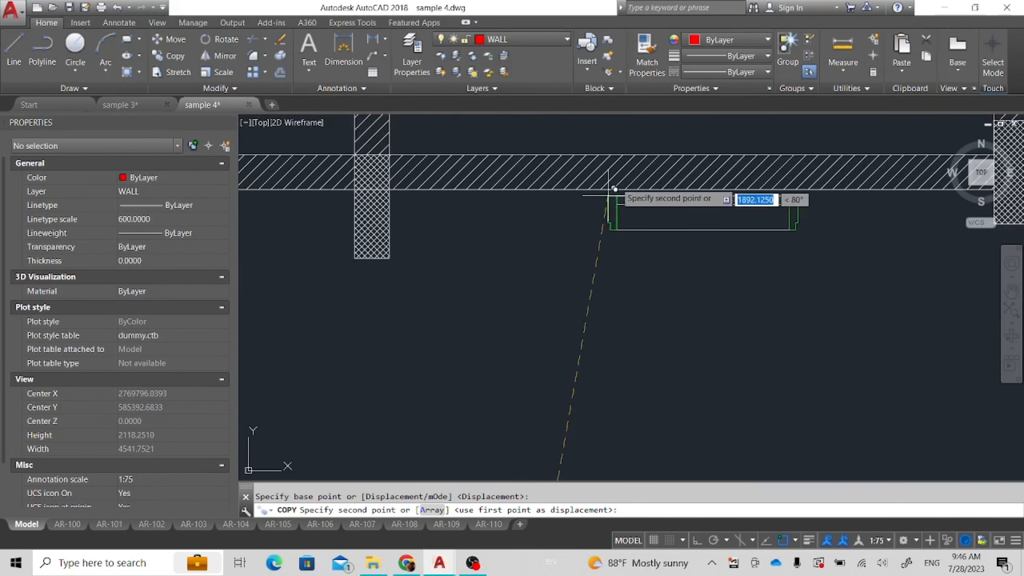
pyautogui.click(624, 153)
pyautogui.scroll(-3, 622, 275)
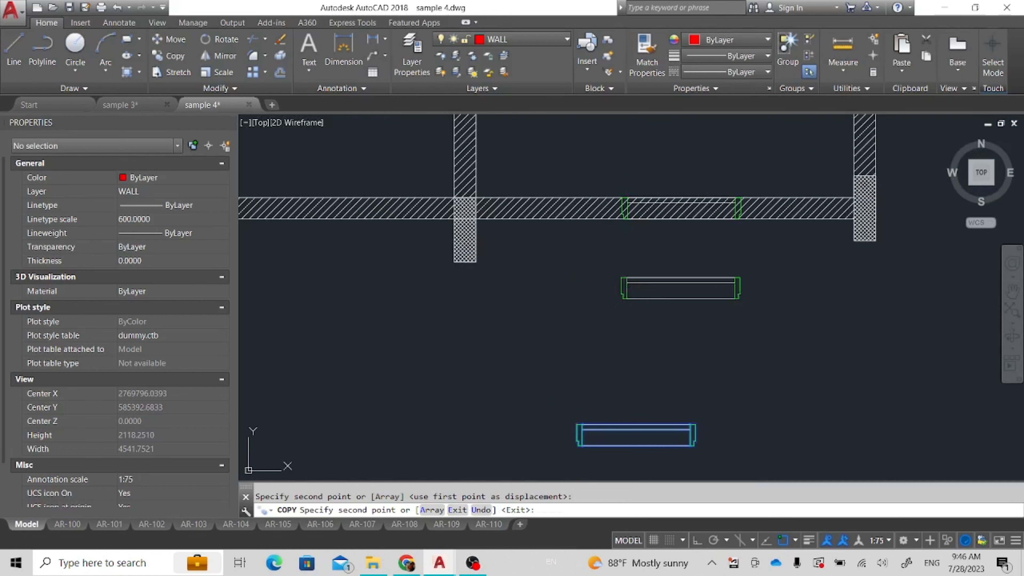
pyautogui.press('Escape')
# Erase the window copy just placed in the lower wall.
pyautogui.scroll(5, 693, 234)
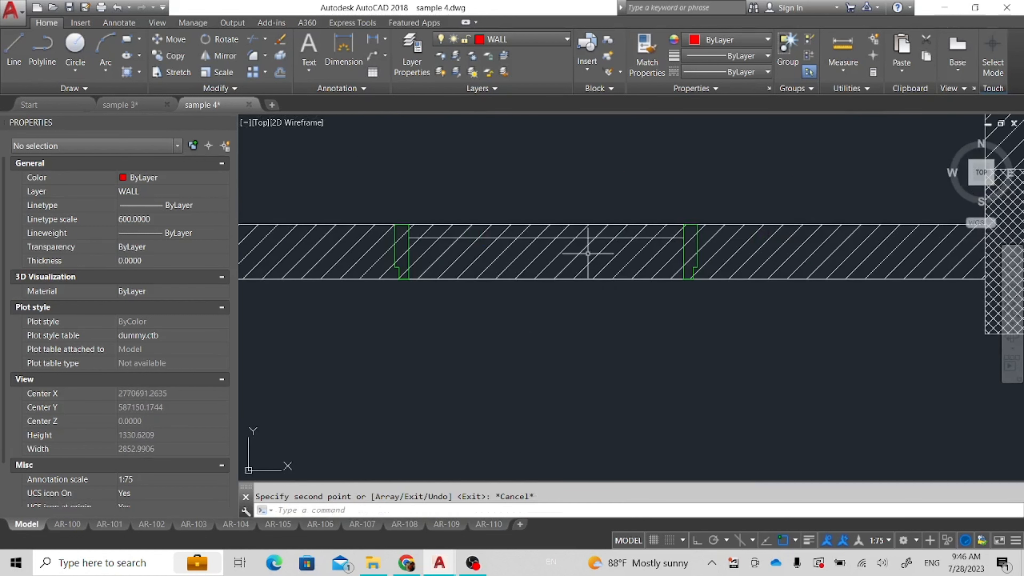
pyautogui.scroll(-5, 495, 278)
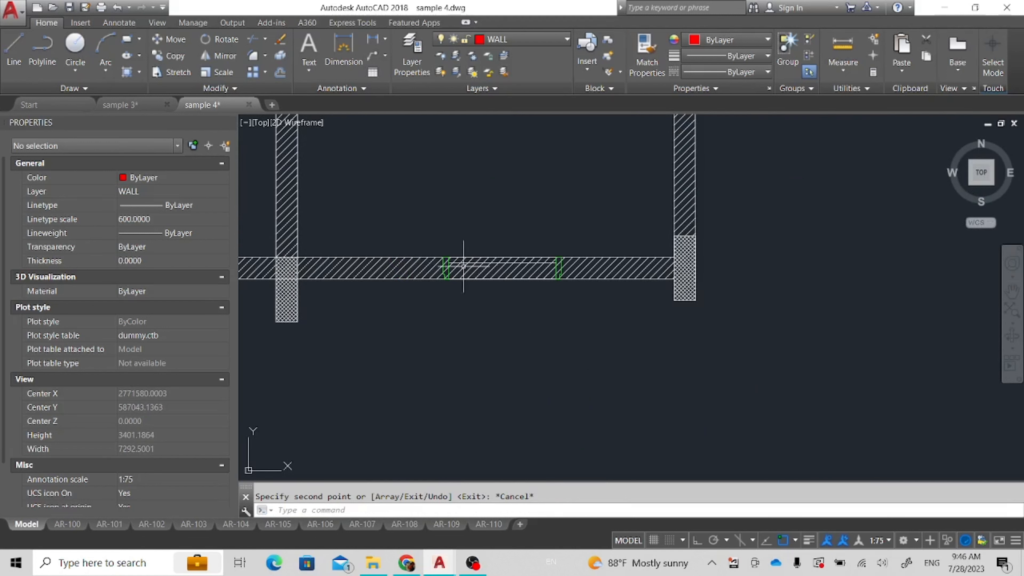
pyautogui.scroll(-4, 552, 282)
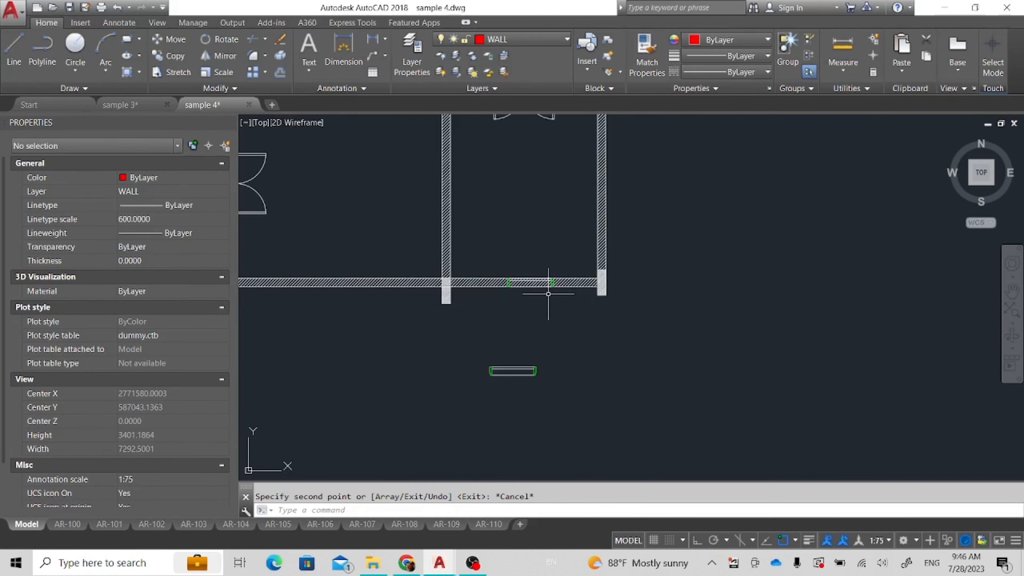
pyautogui.scroll(4, 597, 303)
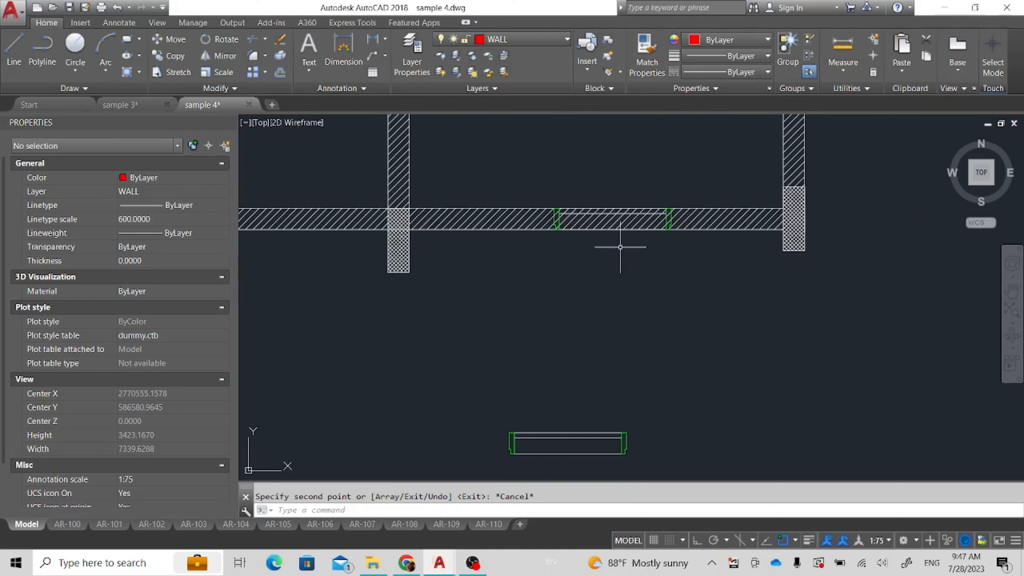
pyautogui.scroll(-4, 621, 246)
pyautogui.scroll(4, 603, 281)
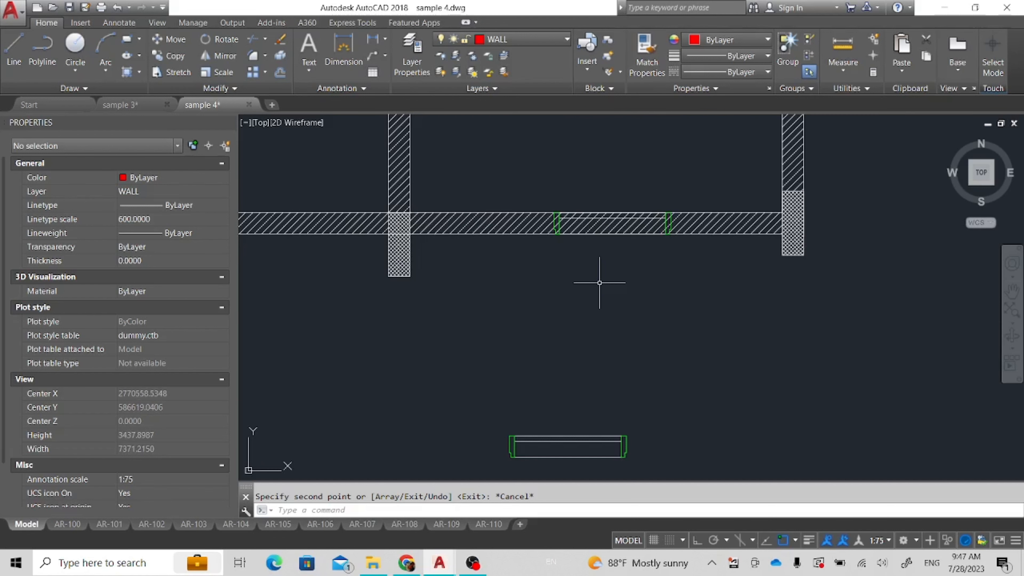
pyautogui.scroll(-3, 637, 343)
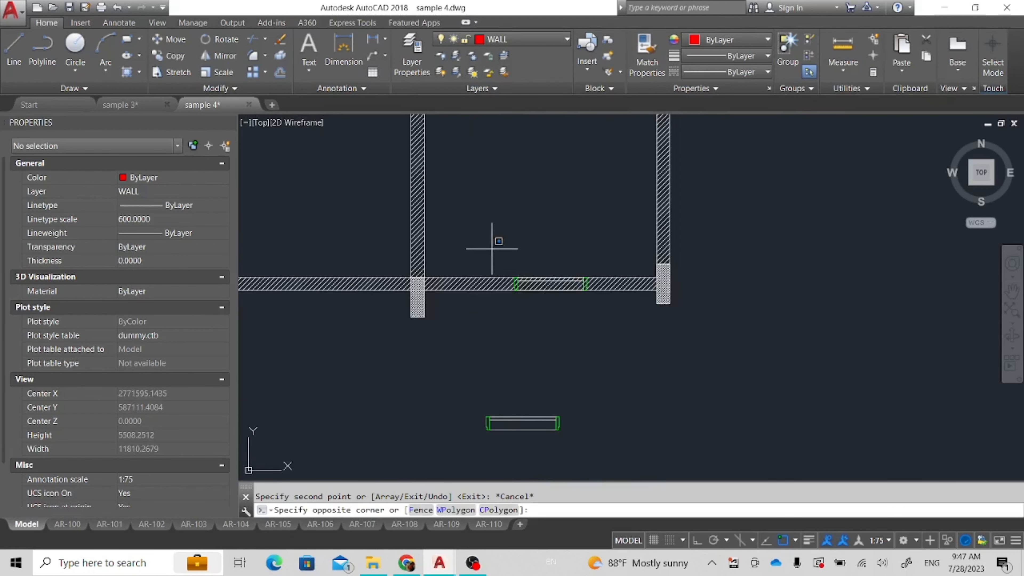
pyautogui.click(640, 349)
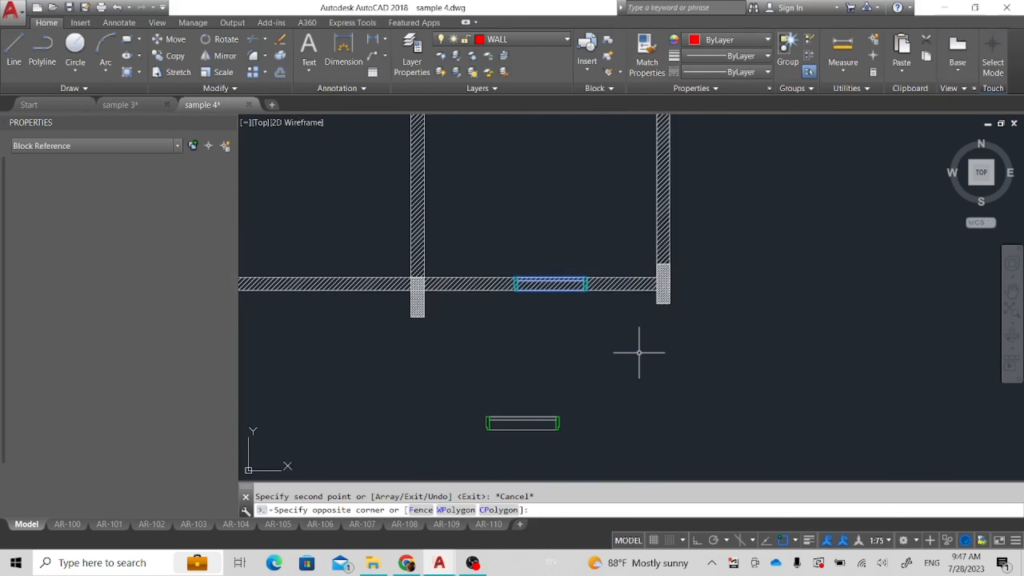
pyautogui.press('Delete')
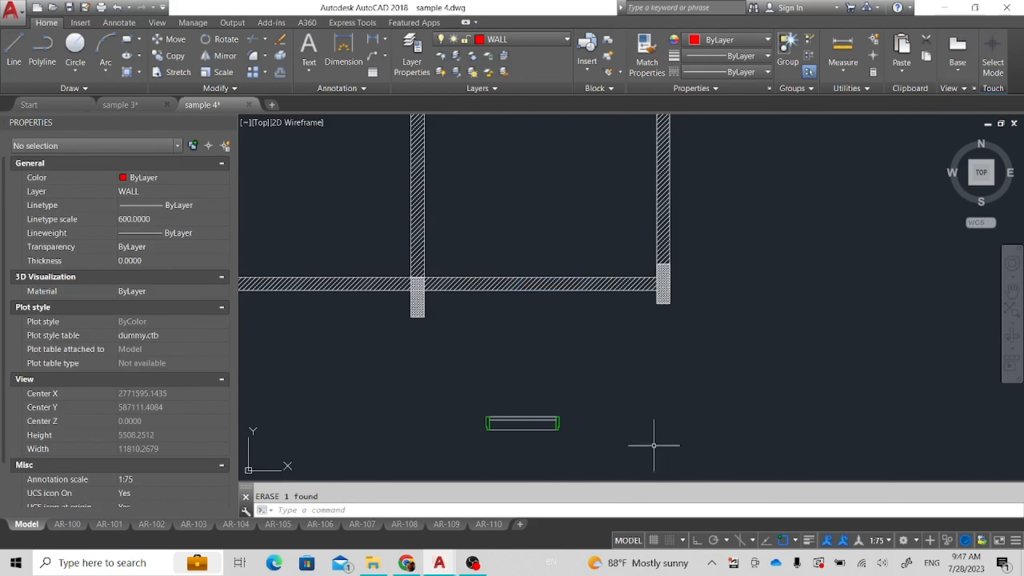
# Copy the win block by its upper-left corner onto the upper edge of the right-hand room's lower wall.
pyautogui.moveTo(570, 436); pyautogui.dragTo(633, 389, button='middle')
pyautogui.click(484, 339)
pyautogui.click(702, 434)
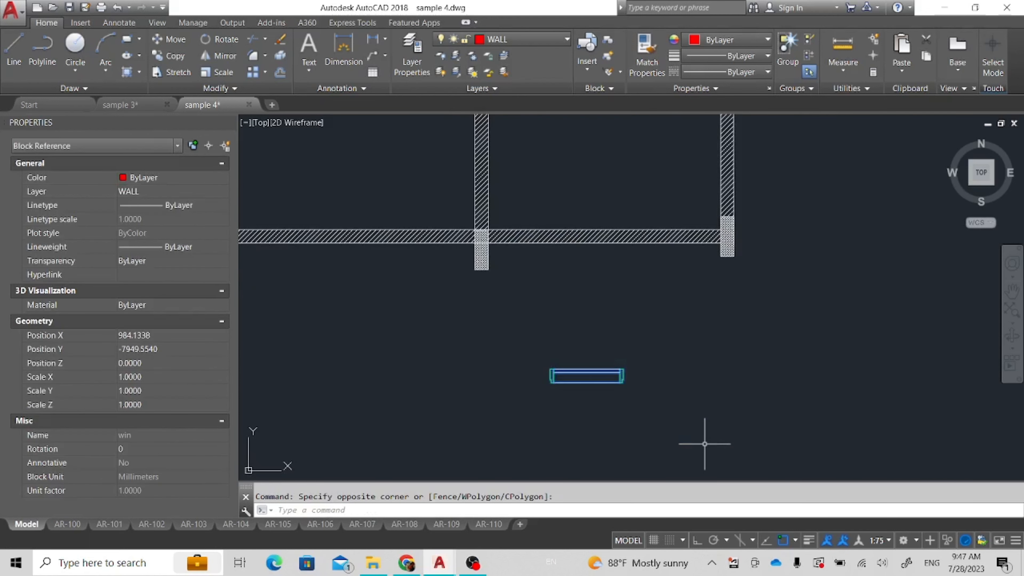
pyautogui.write('cp')
pyautogui.press('Return')
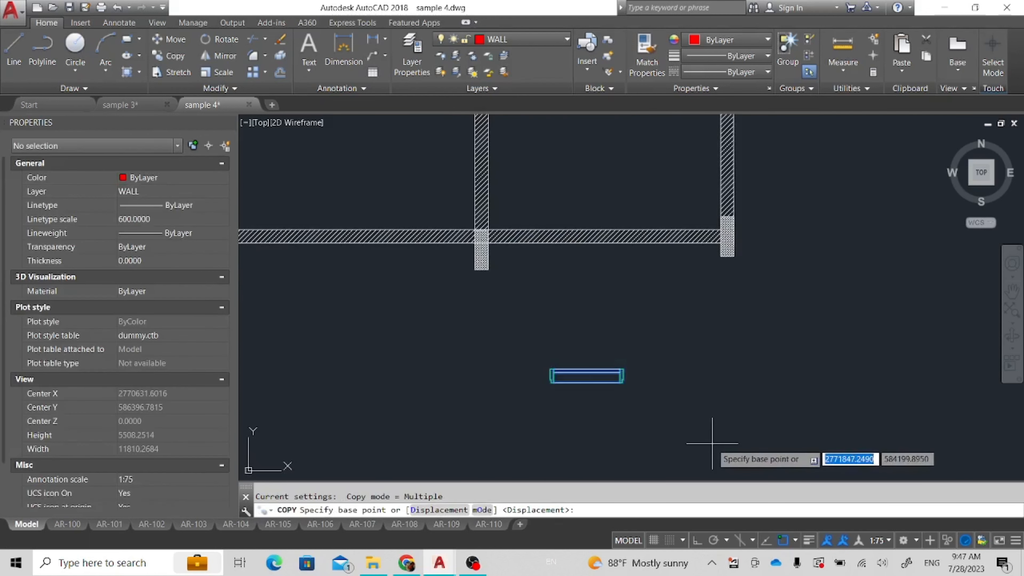
pyautogui.scroll(3, 564, 374)
pyautogui.click(508, 353)
pyautogui.moveTo(576, 173); pyautogui.dragTo(593, 373, button='middle')
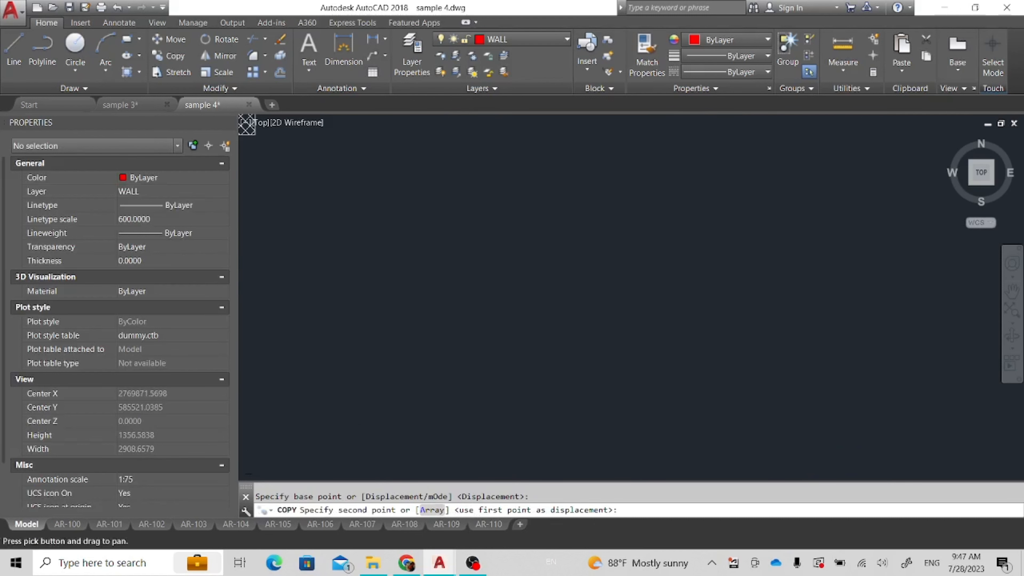
pyautogui.moveTo(584, 135); pyautogui.dragTo(595, 346, button='middle')
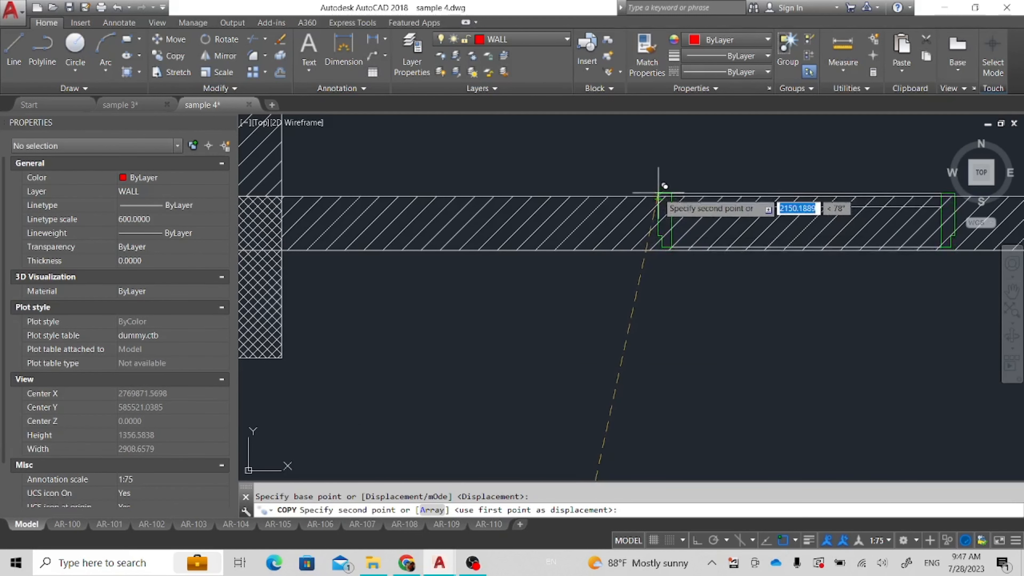
pyautogui.click(650, 196)
pyautogui.scroll(-2, 641, 278)
pyautogui.press('Escape')
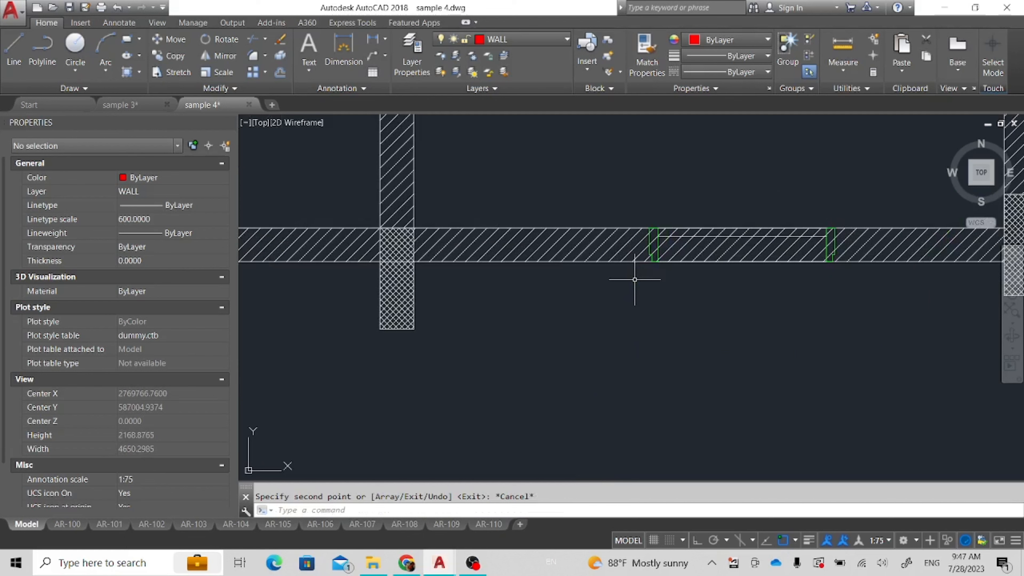
# Draw a rectangle around the window in the wall, spanning its full width and the wall's full thickness.
pyautogui.moveTo(794, 319); pyautogui.dragTo(670, 337, button='middle')
pyautogui.scroll(2, 631, 324)
pyautogui.moveTo(494, 231); pyautogui.dragTo(489, 269, button='middle')
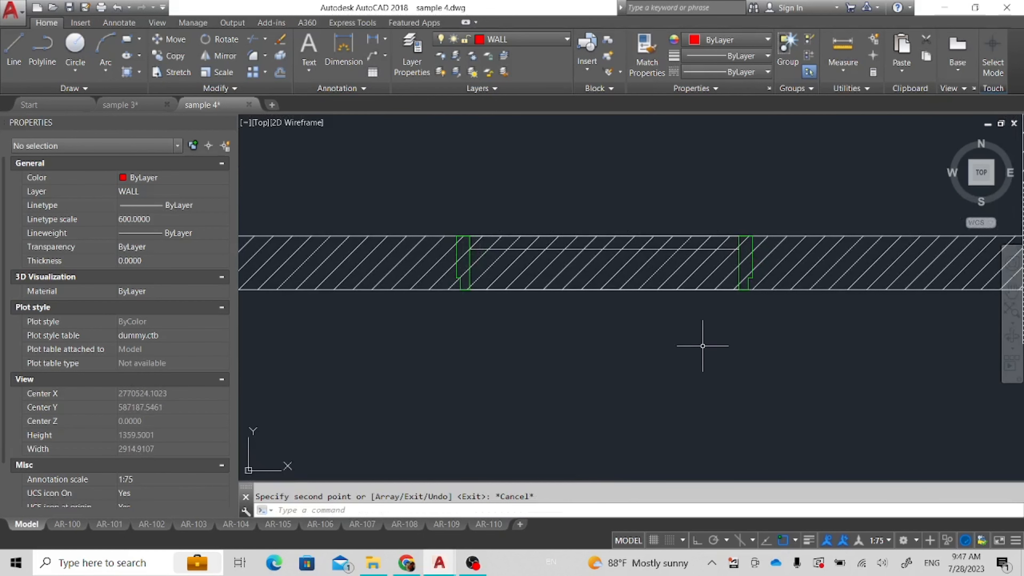
pyautogui.write('c')
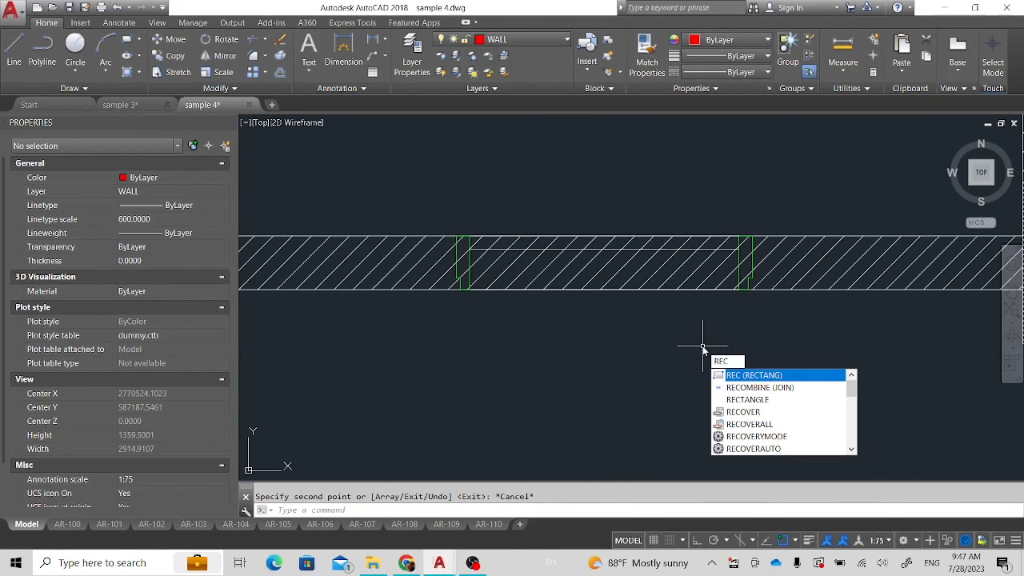
pyautogui.press('Return')
pyautogui.scroll(3, 460, 229)
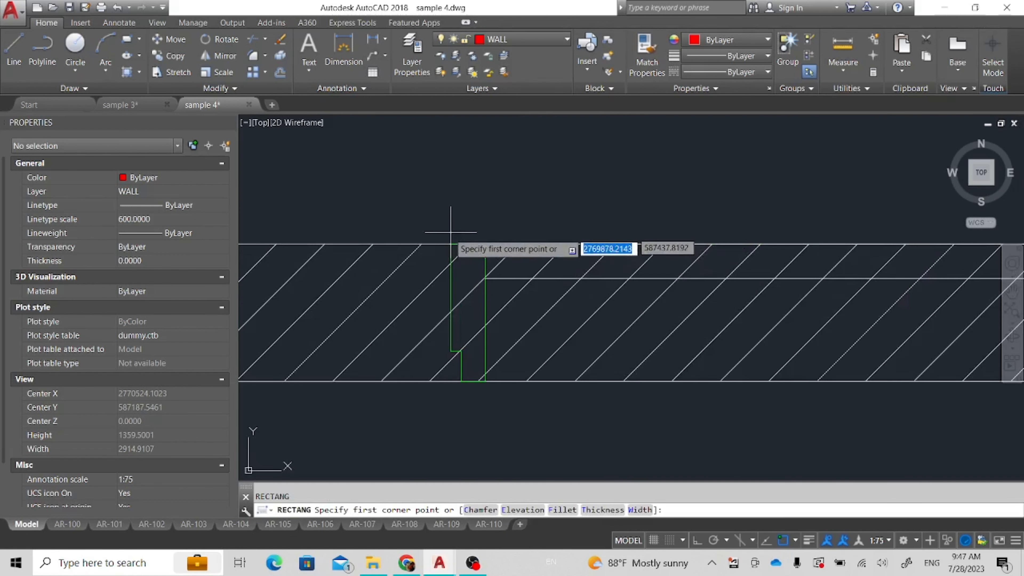
pyautogui.click(451, 244)
pyautogui.moveTo(589, 348); pyautogui.dragTo(250, 275, button='middle')
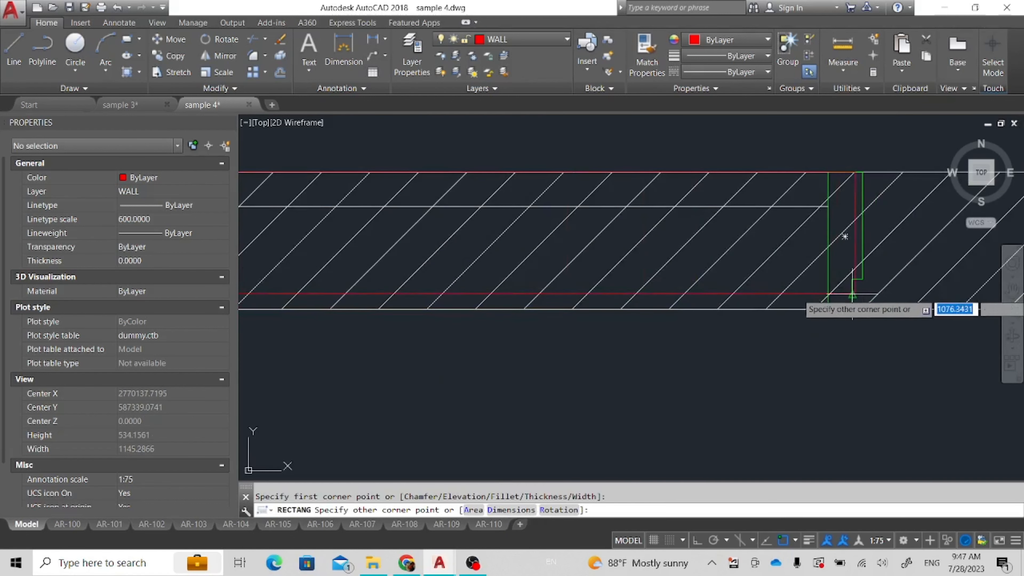
pyautogui.scroll(4, 863, 294)
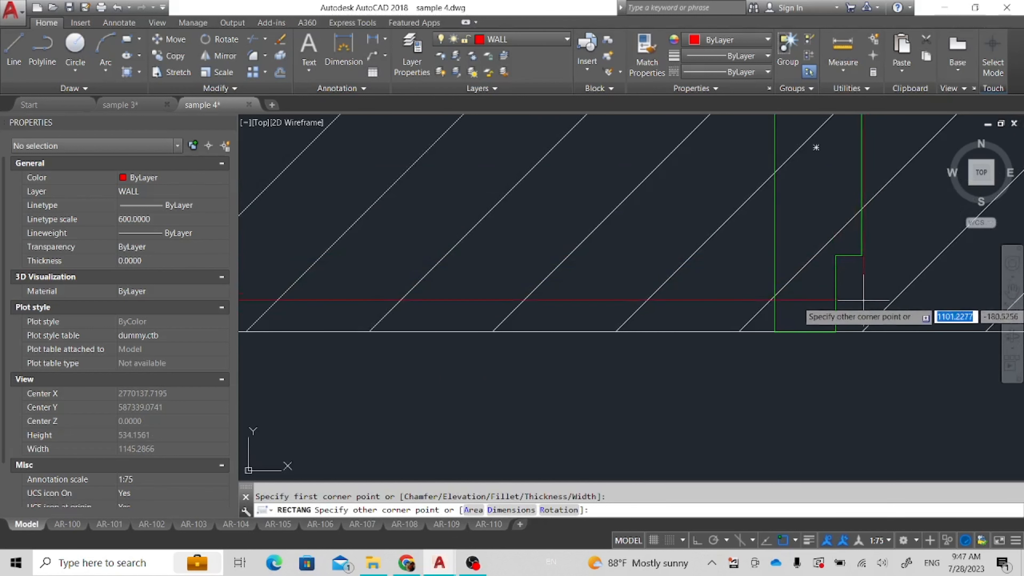
pyautogui.click(863, 331)
pyautogui.scroll(-4, 866, 331)
pyautogui.scroll(-4, 866, 331)
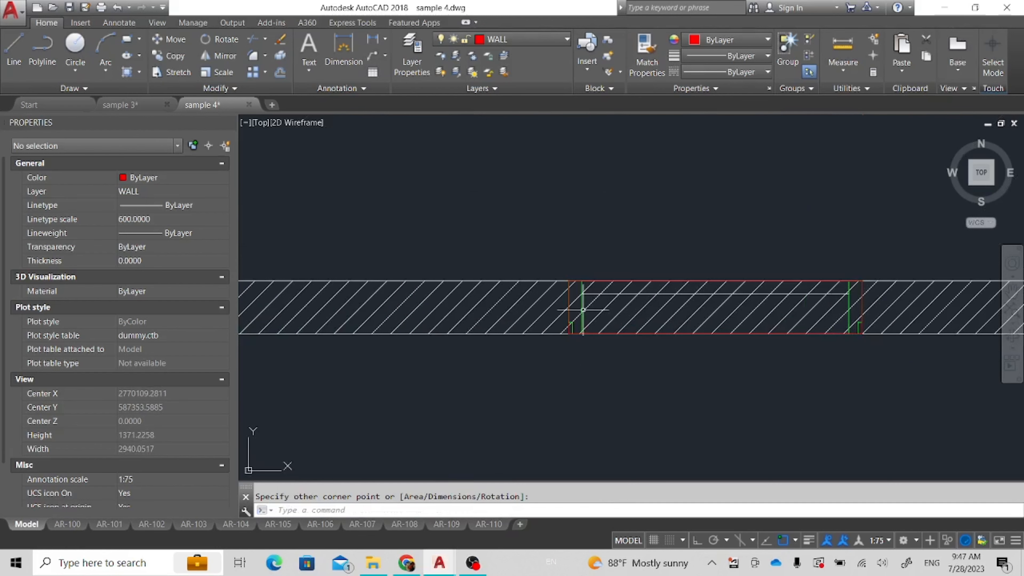
# Move the window block out of the wall to the empty space just below it, leaving the rectangle in place.
pyautogui.scroll(3, 589, 304)
pyautogui.click(561, 295)
pyautogui.click(553, 291)
pyautogui.scroll(-2, 574, 284)
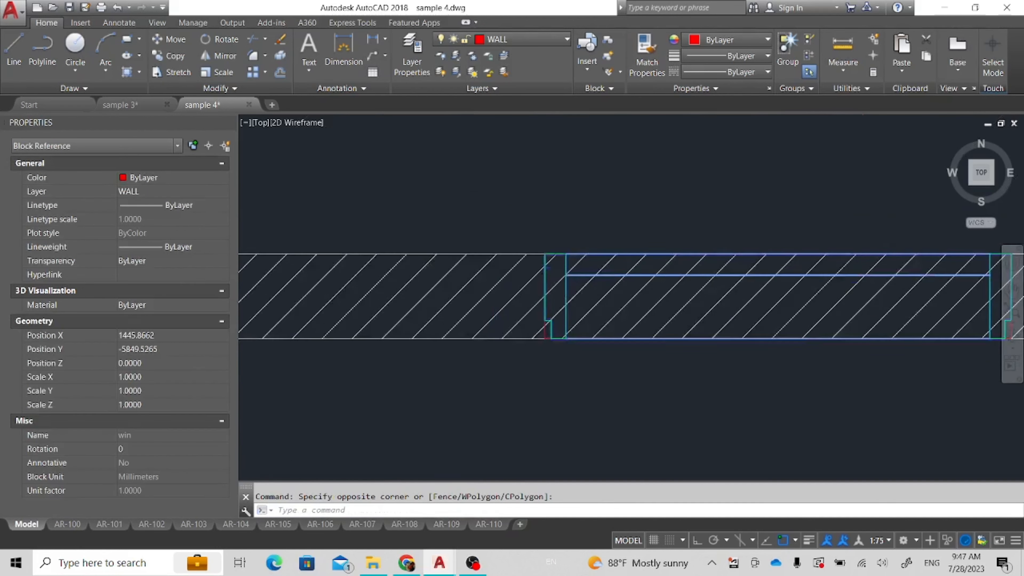
pyautogui.scroll(-4, 561, 285)
pyautogui.write('m')
pyautogui.press('space')
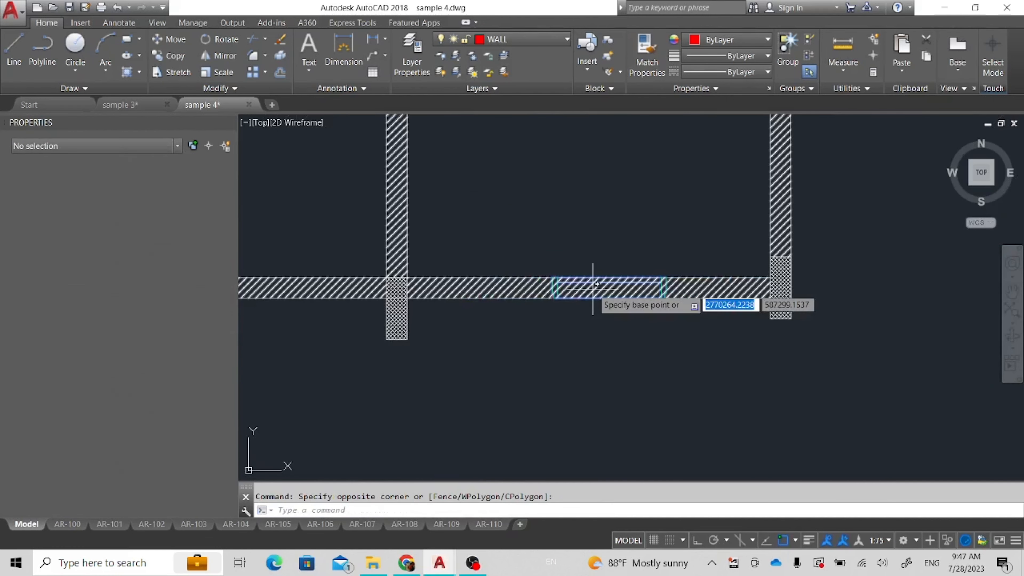
pyautogui.click(623, 283)
pyautogui.click(625, 378)
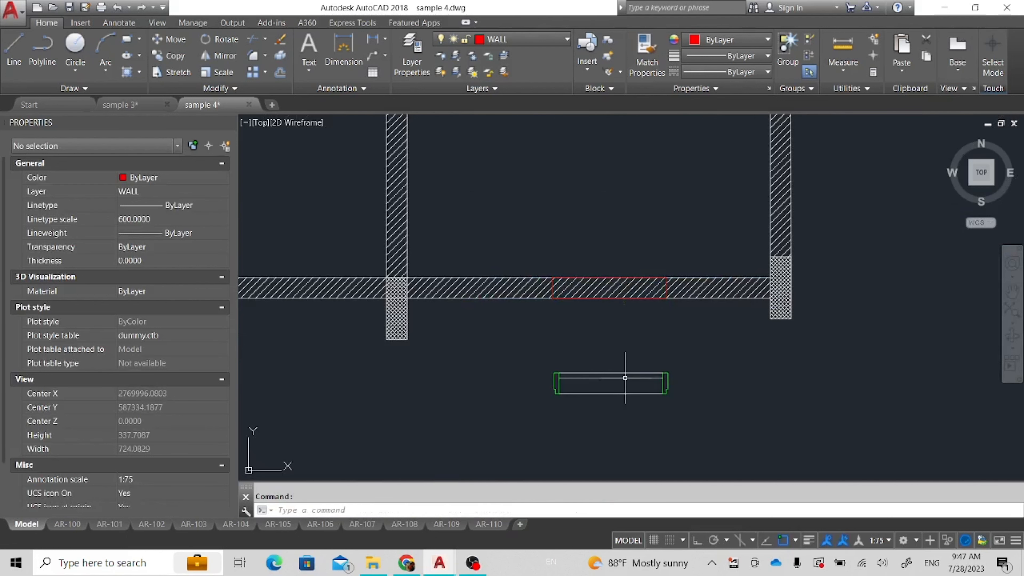
# Trim the wall hatch inside the red rectangle, using the rectangle as the cutting edge.
pyautogui.scroll(4, 593, 296)
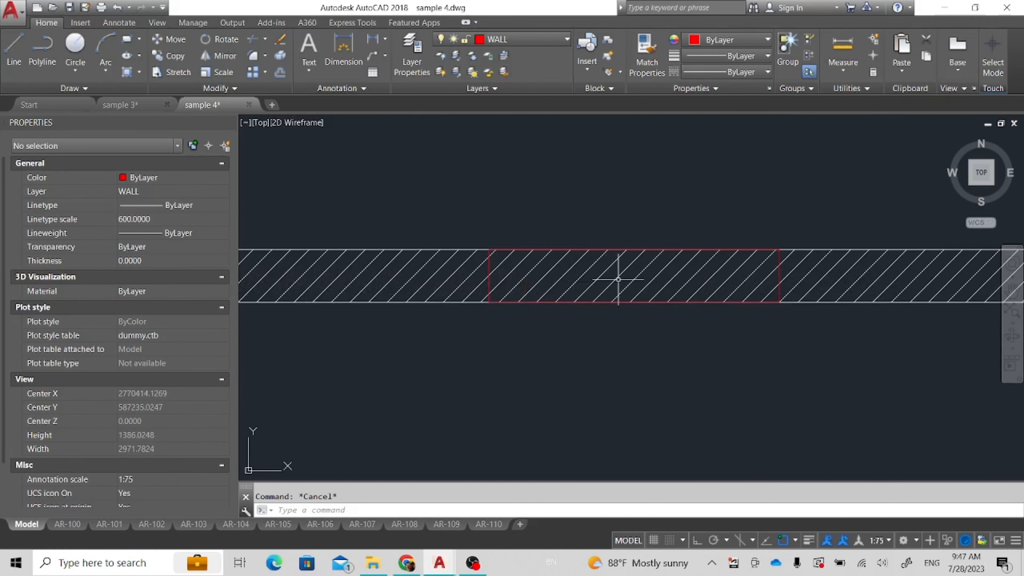
pyautogui.moveTo(564, 385); pyautogui.dragTo(575, 371, button='middle')
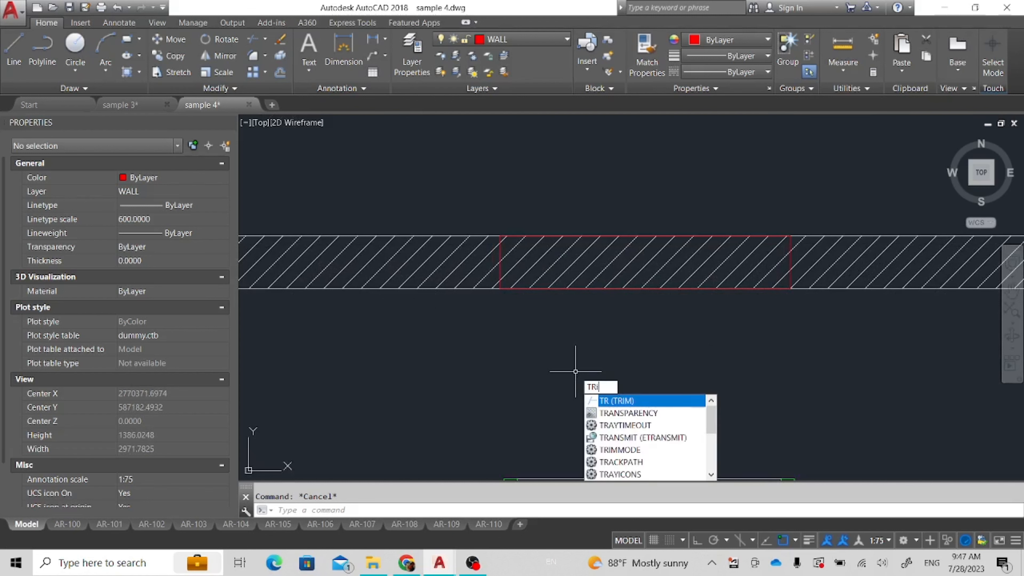
pyautogui.write('Im')
pyautogui.press('Return')
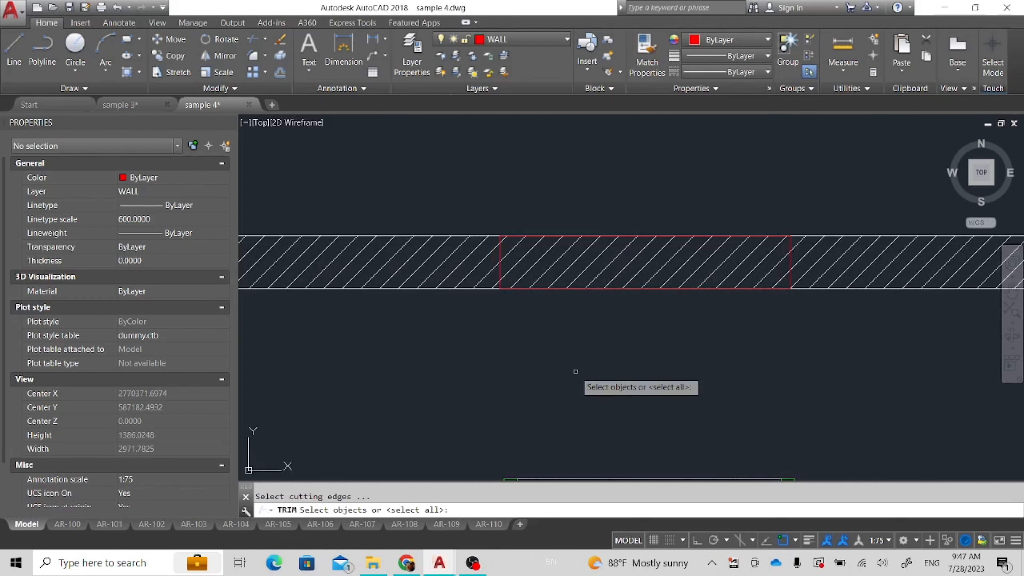
pyautogui.scroll(4, 503, 279)
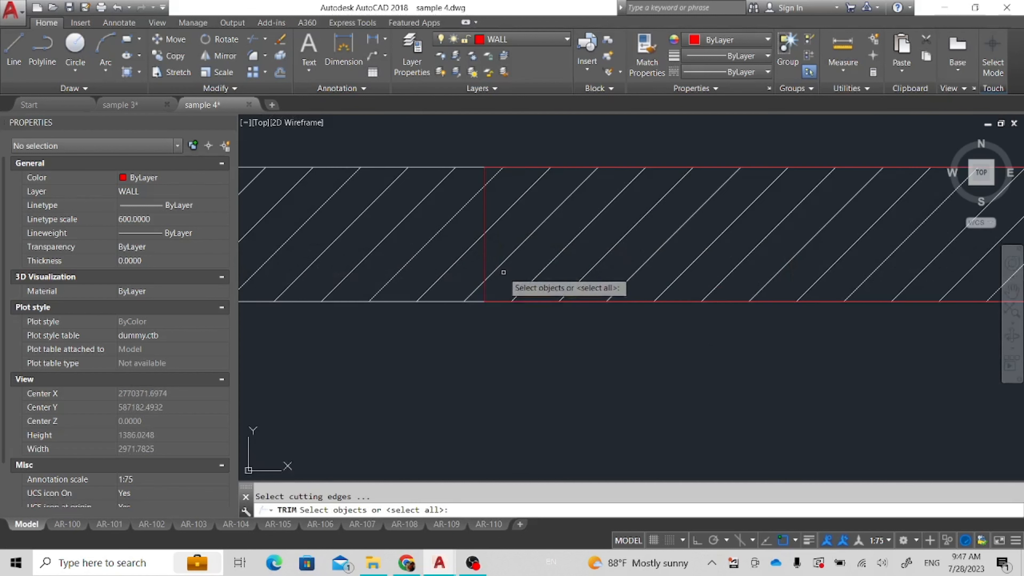
pyautogui.click(484, 254)
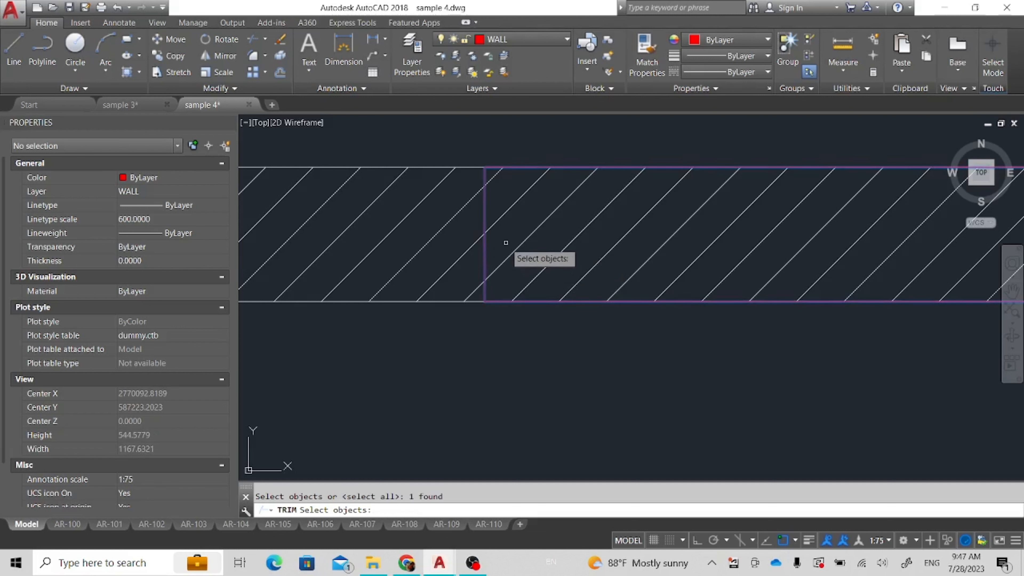
pyautogui.press('Return')
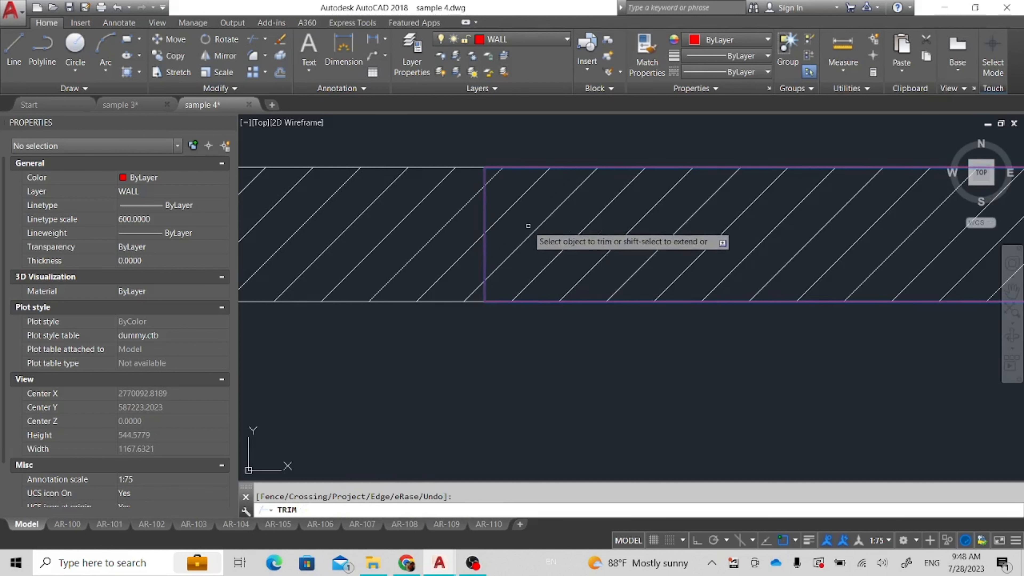
pyautogui.click(536, 229)
pyautogui.scroll(-4, 568, 250)
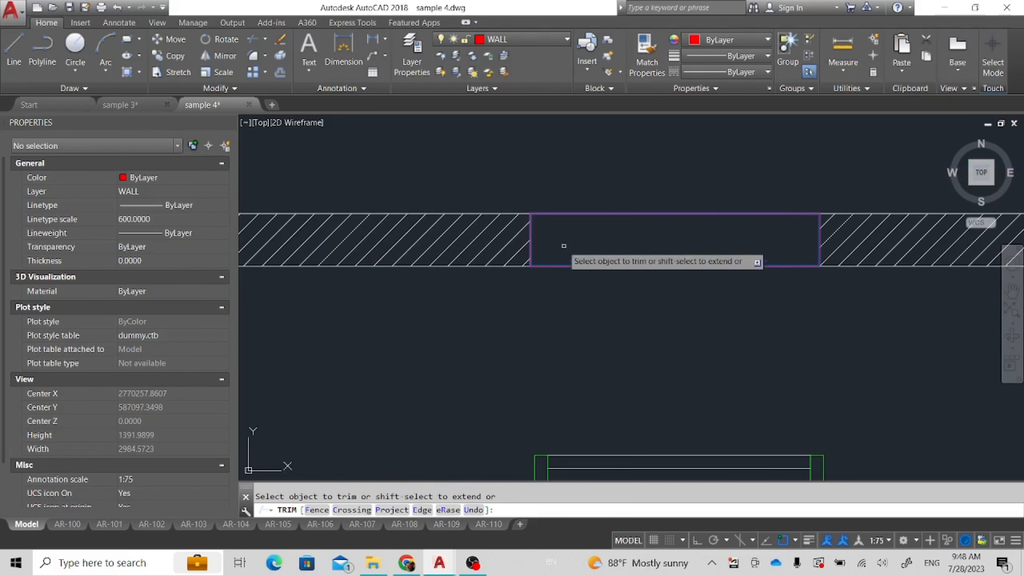
pyautogui.press('Escape')
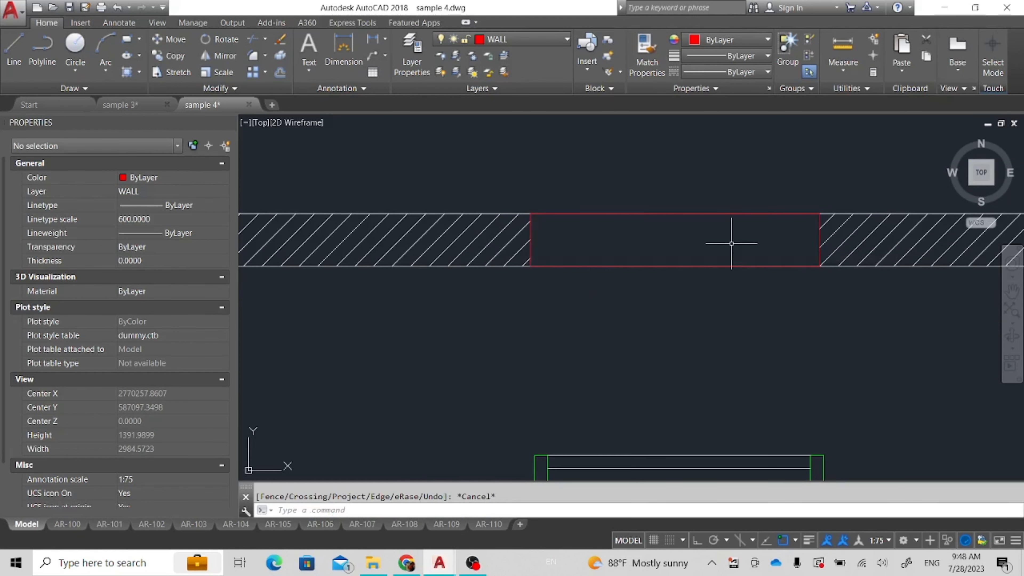
pyautogui.scroll(-6, 731, 244)
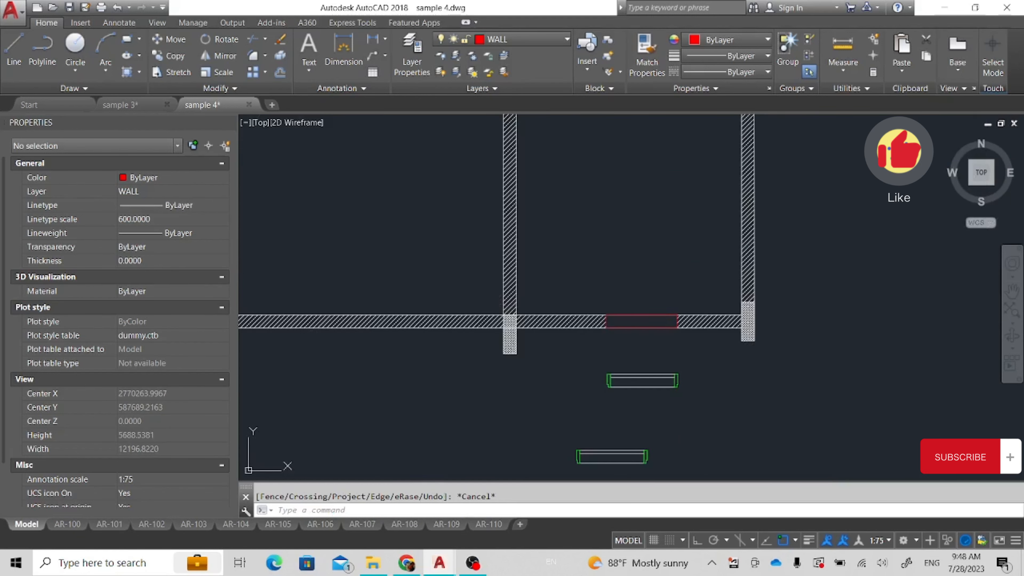
pyautogui.click(581, 361)
pyautogui.click(793, 434)
pyautogui.write('m')
pyautogui.press('Return')
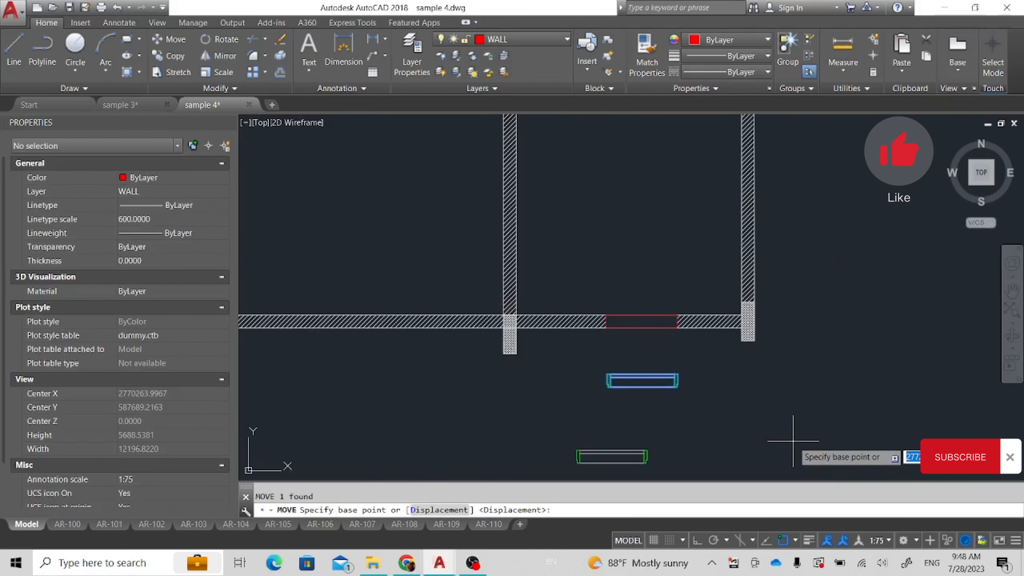
pyautogui.scroll(6, 621, 363)
pyautogui.click(627, 369)
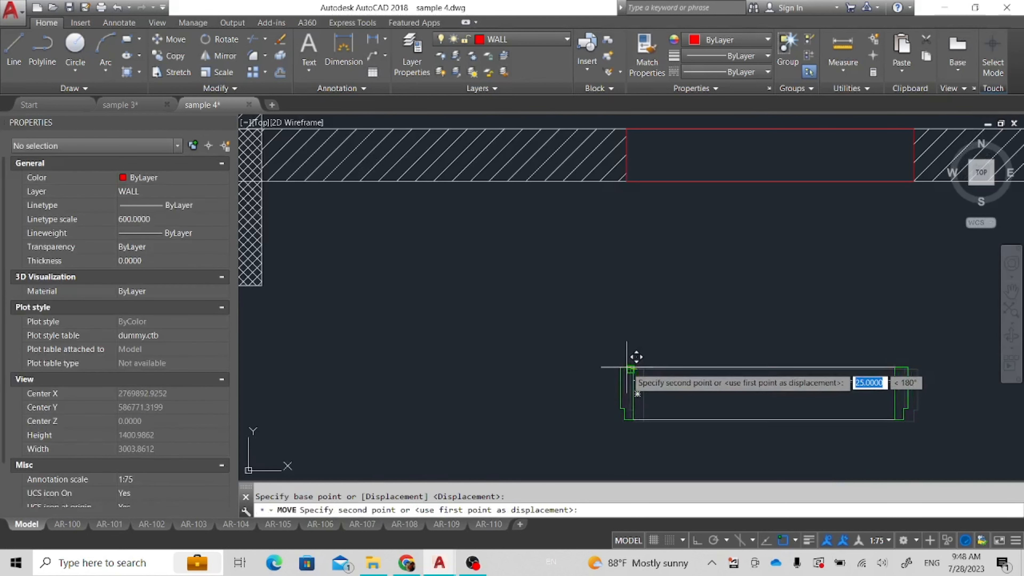
pyautogui.press('Escape')
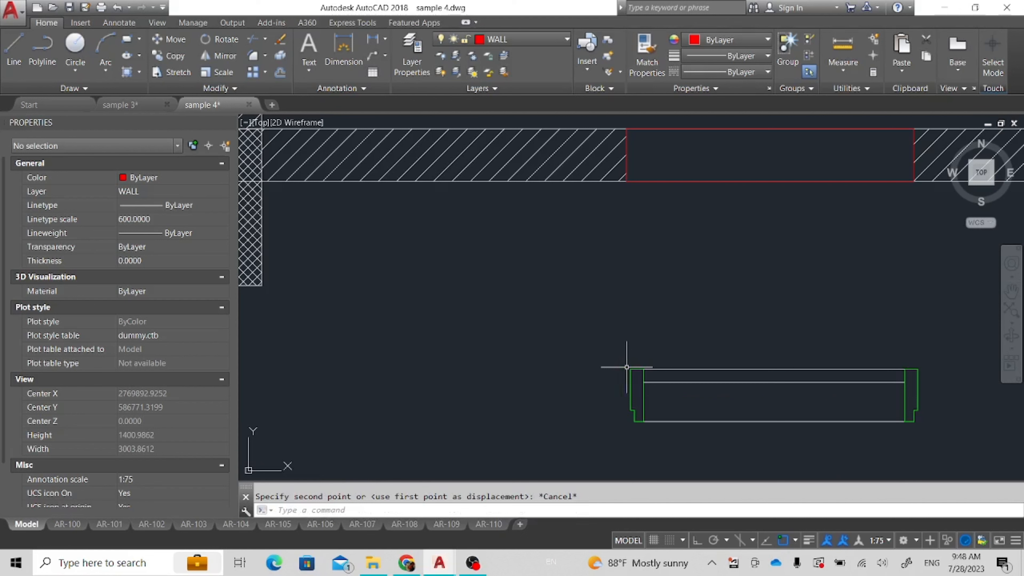
# Move the window block by its upper-left corner onto the upper-left corner of the red rectangle in the wall opening.
pyautogui.click(609, 343)
pyautogui.click(974, 441)
pyautogui.write('m')
pyautogui.press('Return')
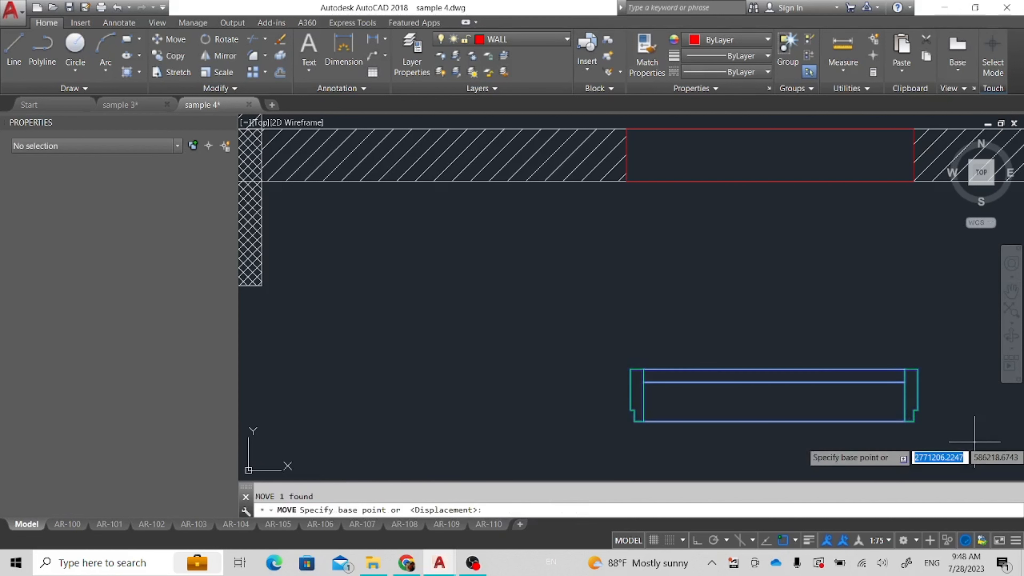
pyautogui.click(631, 368)
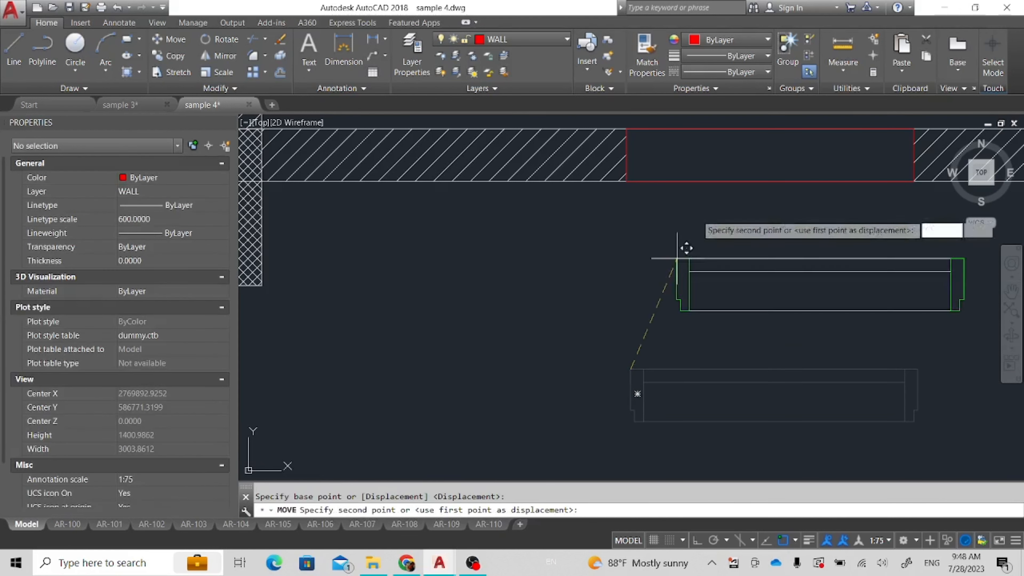
pyautogui.click(627, 129)
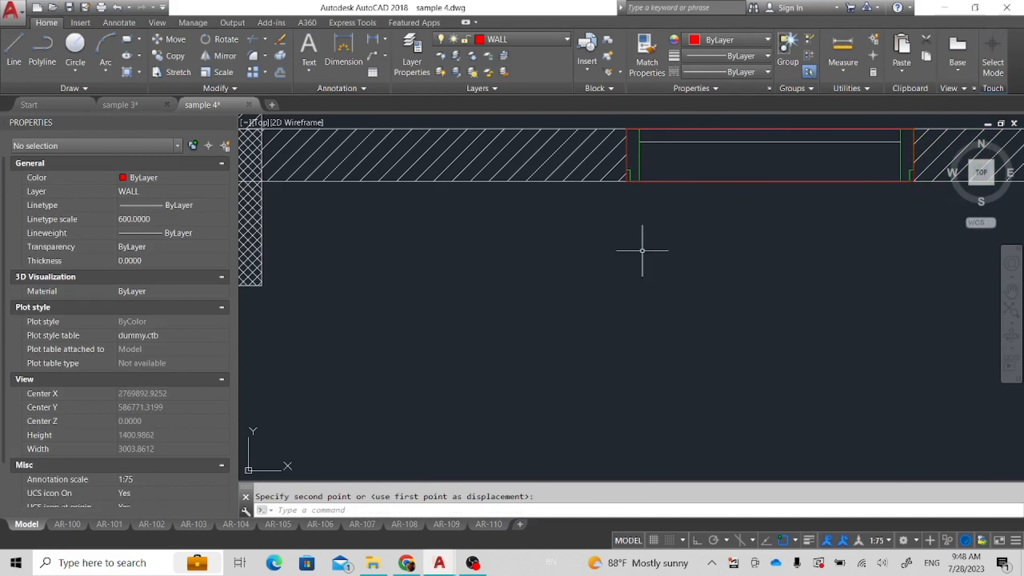
# Copy the window and its red rectangle by the upper-left corner onto the upper edge of the left-hand room's lower wall.
pyautogui.scroll(-3, 637, 249)
pyautogui.moveTo(622, 256); pyautogui.dragTo(516, 333, button='middle')
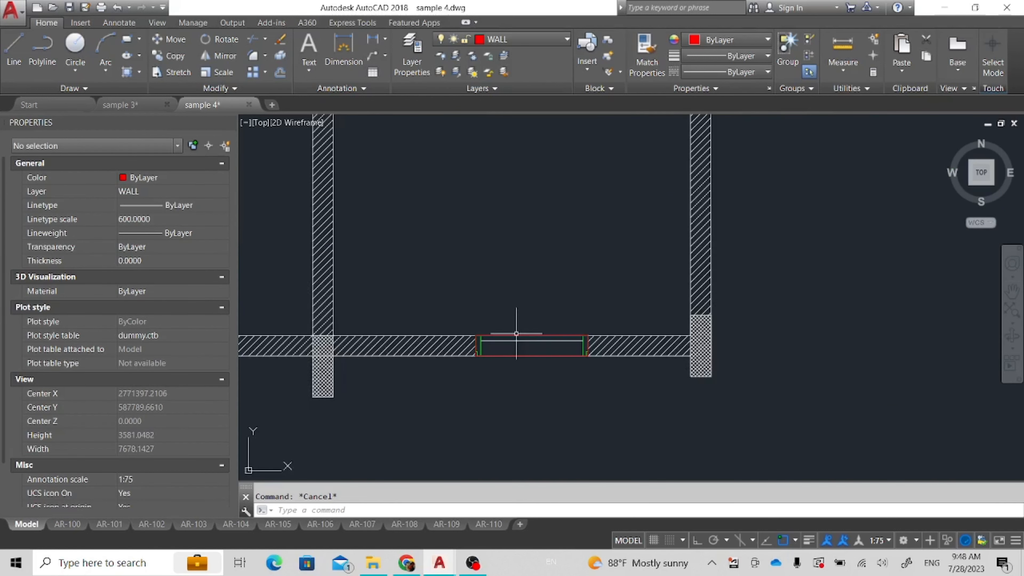
pyautogui.click(450, 311)
pyautogui.click(612, 398)
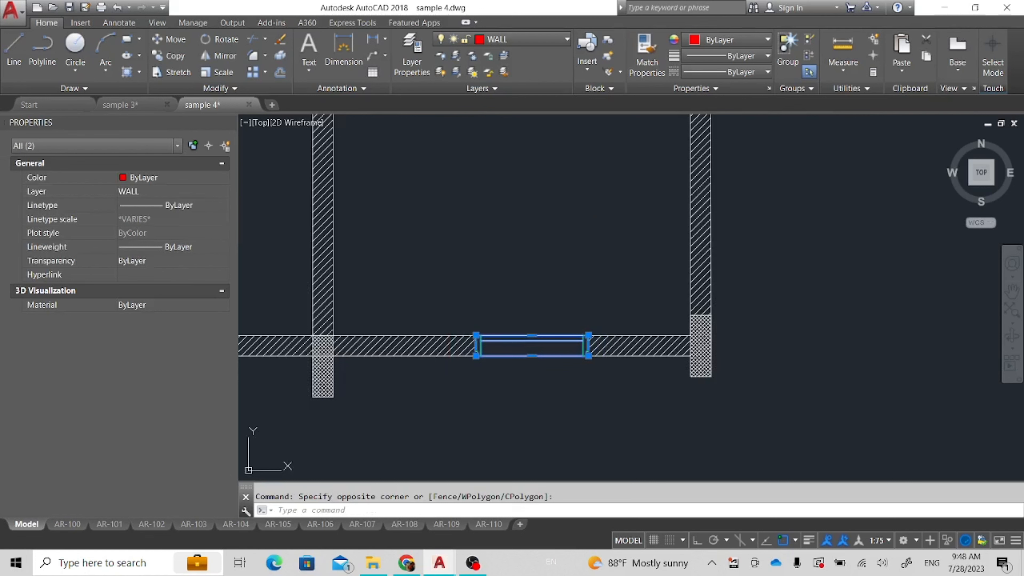
pyautogui.write('co')
pyautogui.press('Return')
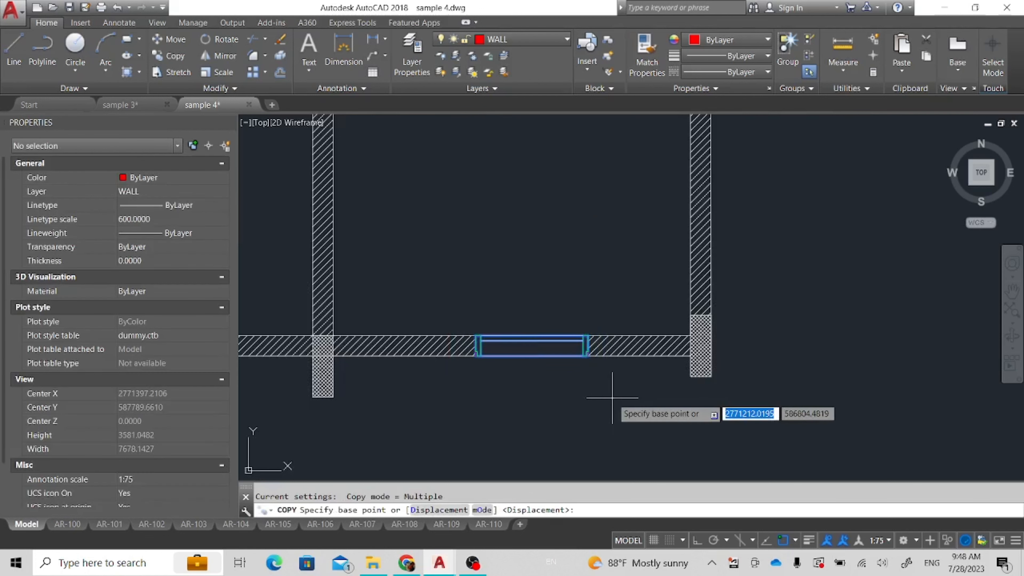
pyautogui.click(476, 335)
pyautogui.moveTo(269, 456); pyautogui.dragTo(621, 427, button='middle')
pyautogui.click(426, 306)
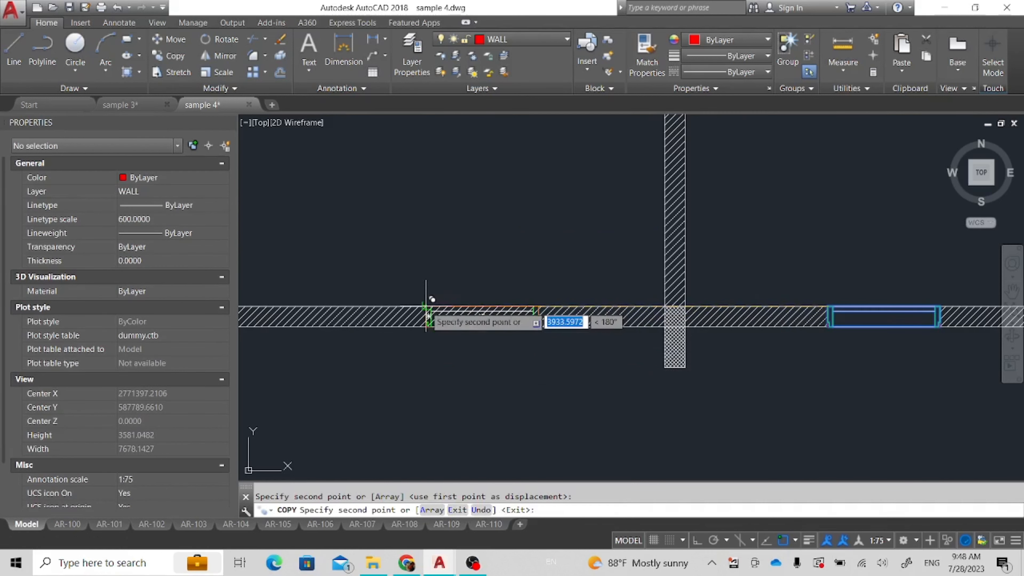
pyautogui.press('Escape')
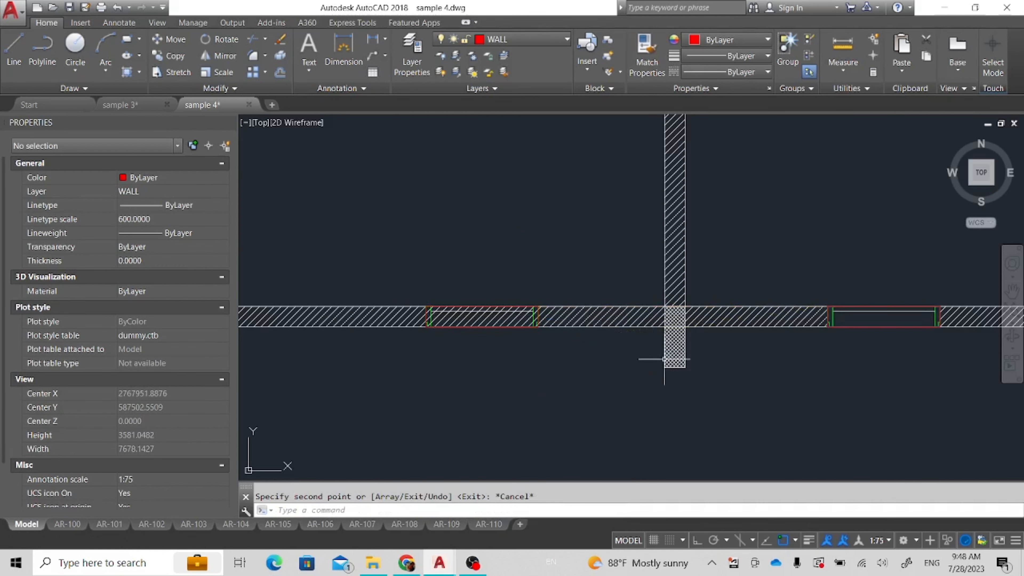
# Delete the copied window and rectangle from the left-hand room's lower wall.
pyautogui.scroll(4, 418, 336)
pyautogui.scroll(-4, 565, 348)
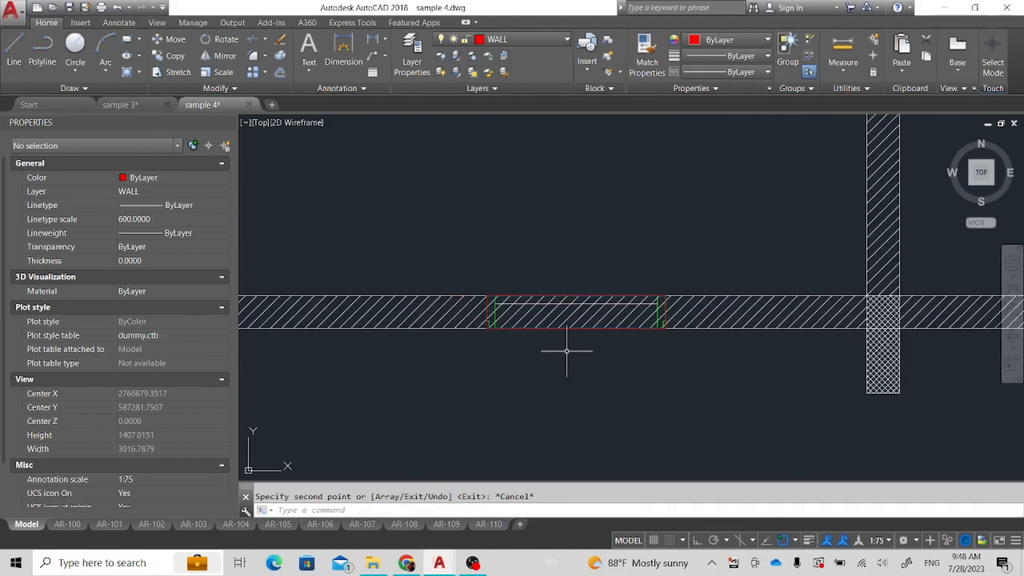
pyautogui.moveTo(942, 394); pyautogui.dragTo(845, 392, button='middle')
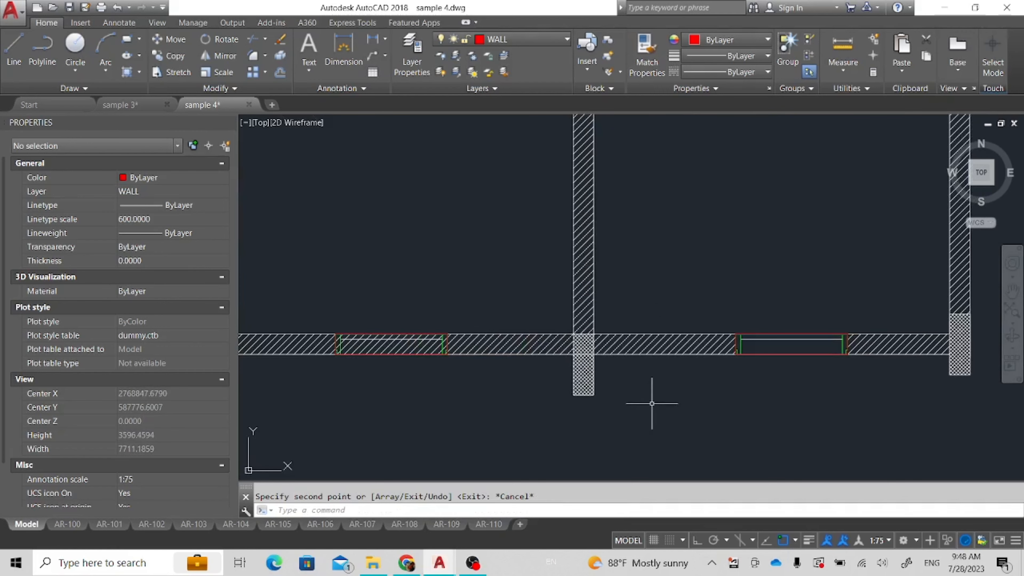
pyautogui.moveTo(450, 425); pyautogui.dragTo(561, 413, button='middle')
pyautogui.click(418, 299)
pyautogui.click(601, 401)
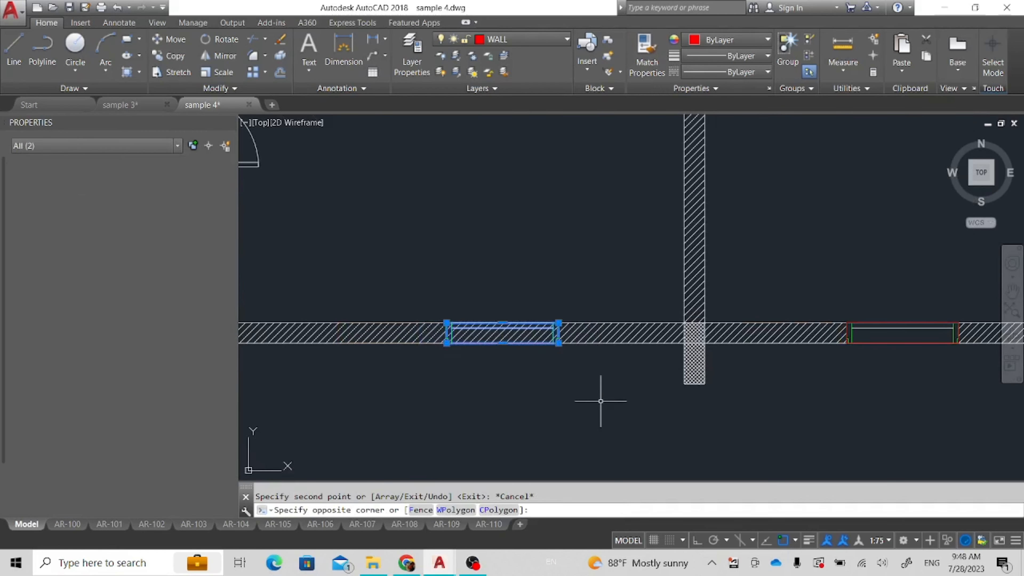
pyautogui.scroll(-5, 601, 401)
pyautogui.scroll(5, 578, 411)
pyautogui.press('Delete')
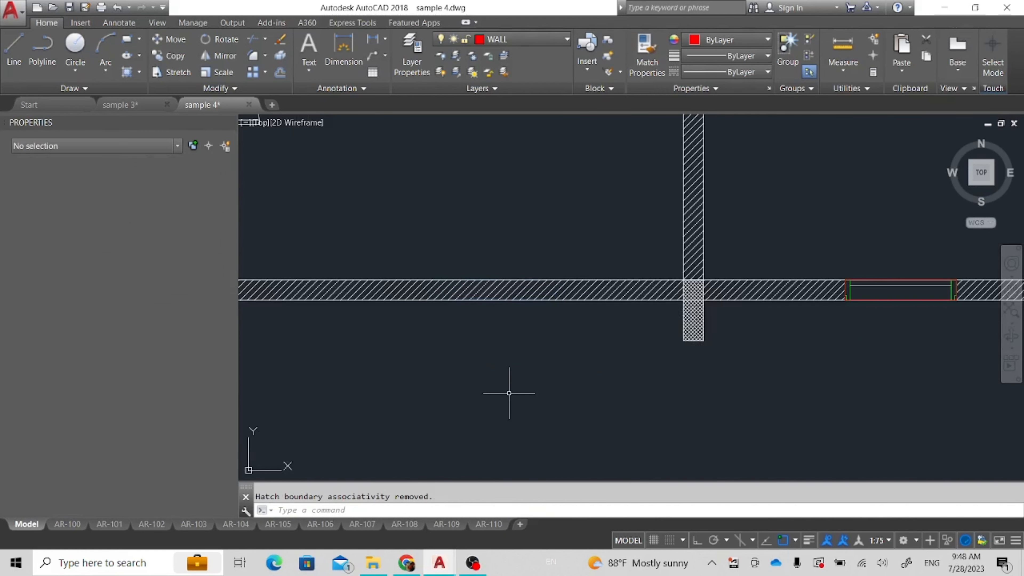
# Start a wipeout on the spare window block below the plan, tracing its left jamb from the upper-left corner around the notch to the lower-left corner.
pyautogui.moveTo(592, 413); pyautogui.dragTo(564, 313, button='middle')
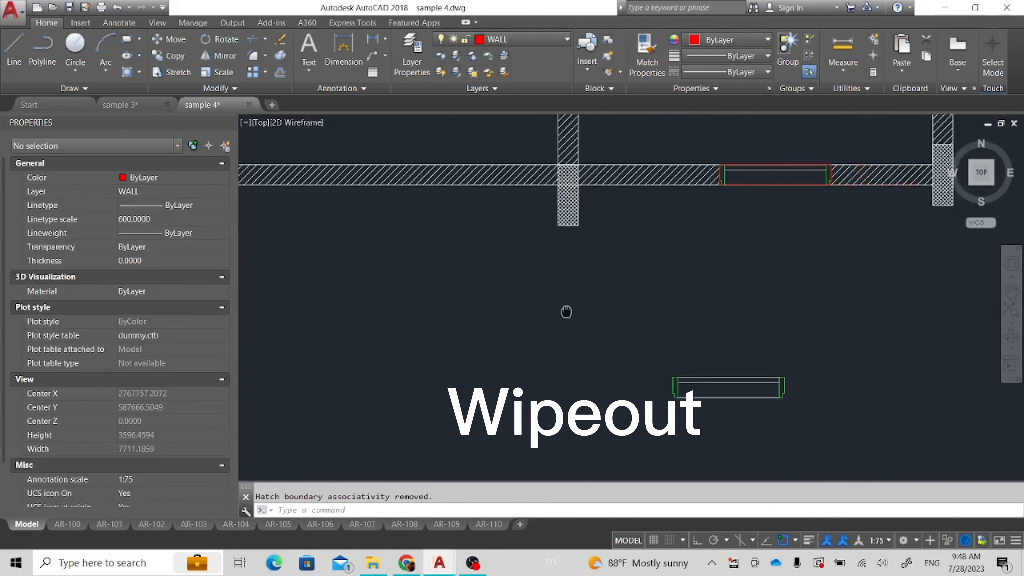
pyautogui.scroll(-2, 564, 313)
pyautogui.scroll(4, 715, 191)
pyautogui.moveTo(630, 334); pyautogui.dragTo(651, 171, button='middle')
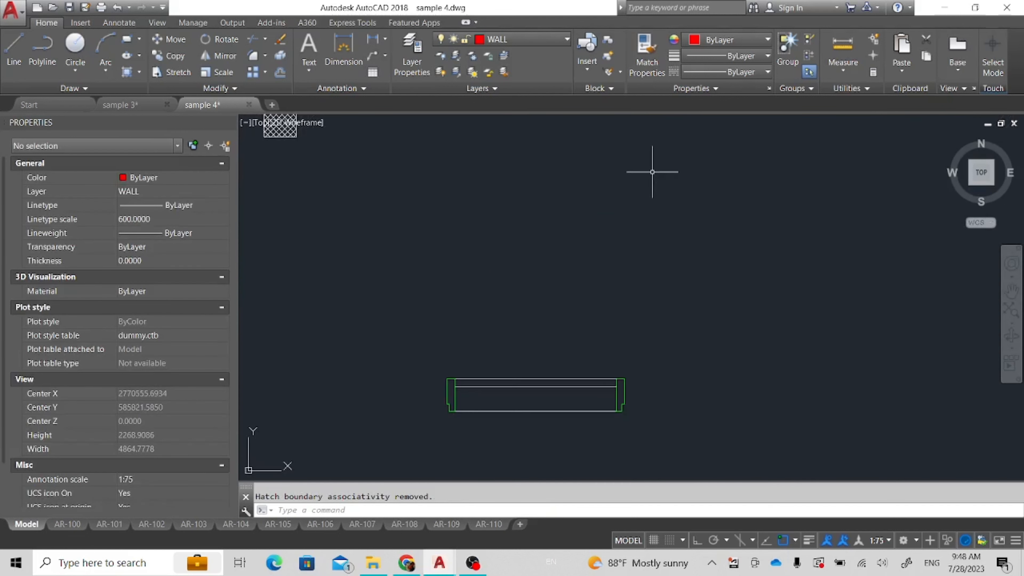
pyautogui.moveTo(578, 340); pyautogui.dragTo(663, 267, button='middle')
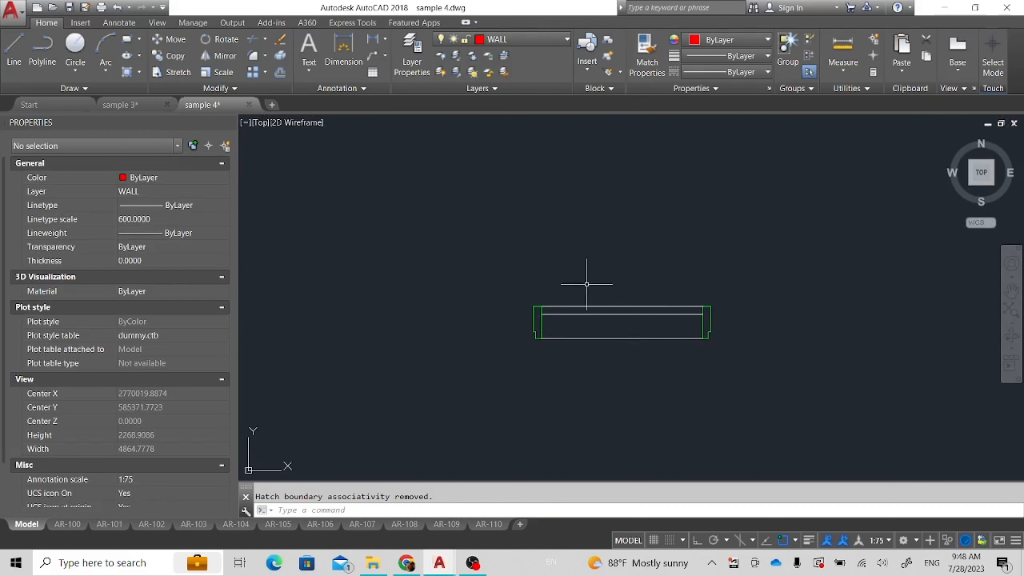
pyautogui.scroll(2, 587, 284)
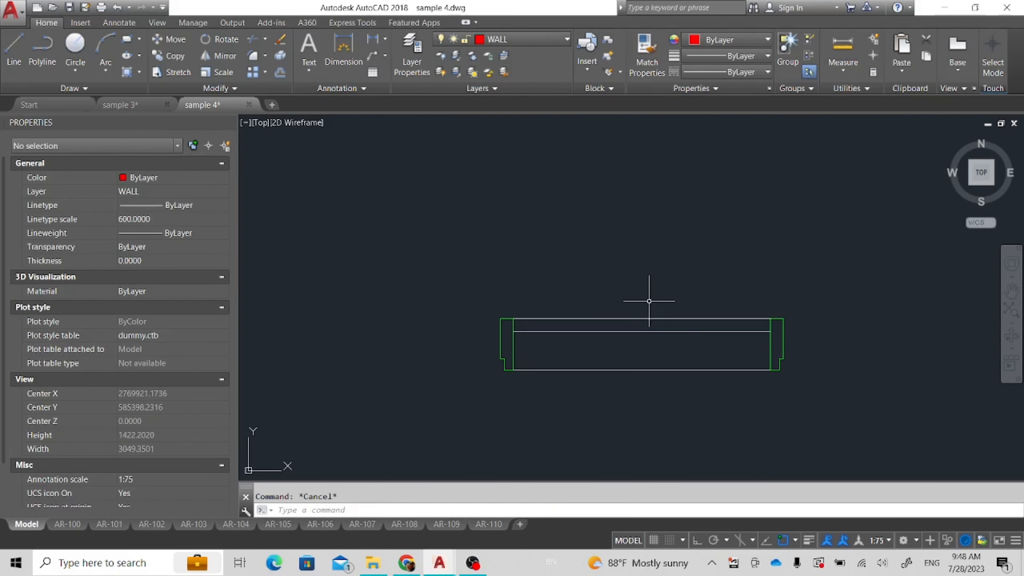
pyautogui.press('Escape')
pyautogui.scroll(-2, 661, 296)
pyautogui.write('w')
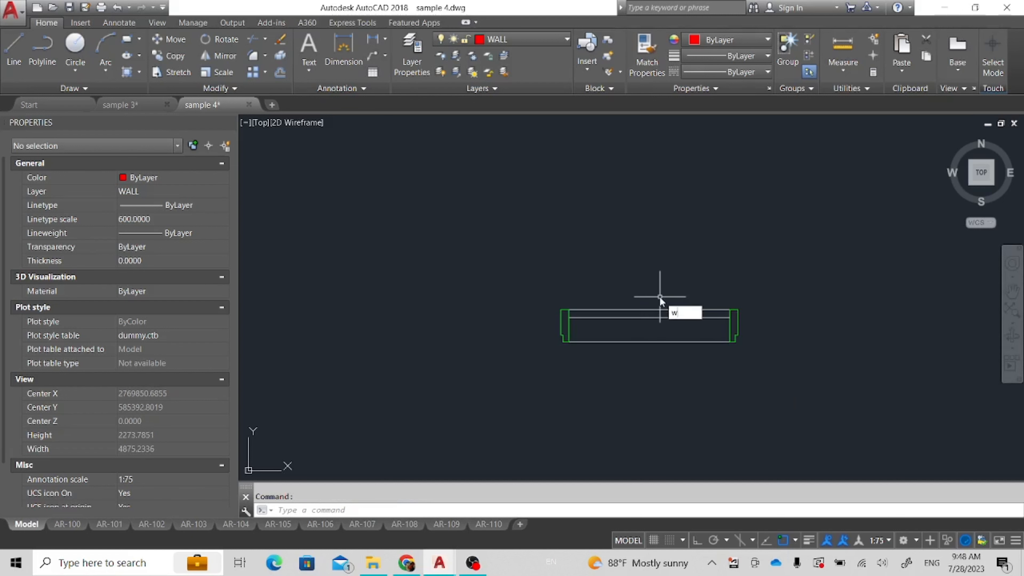
pyautogui.write('ipeout')
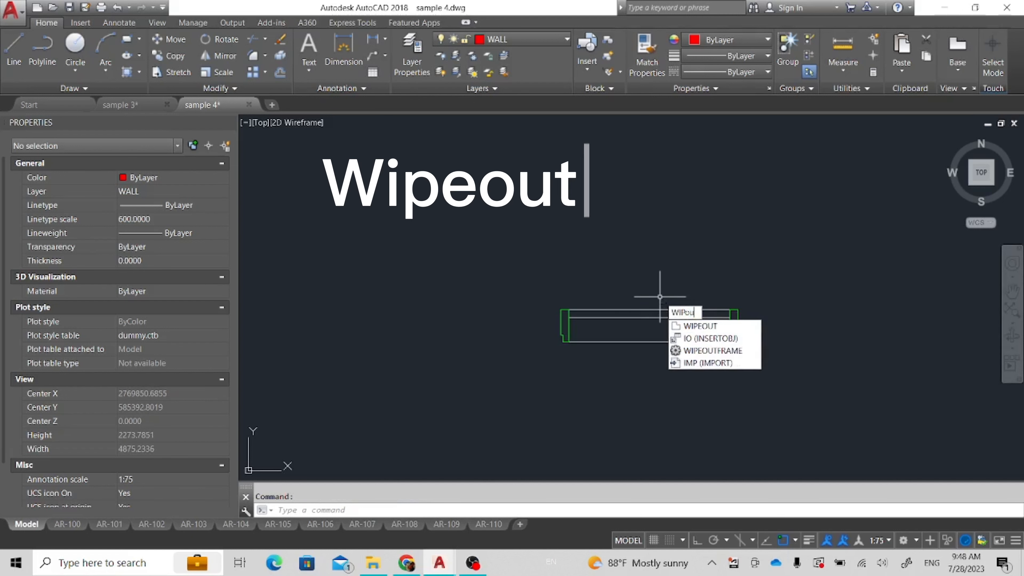
pyautogui.press('Return')
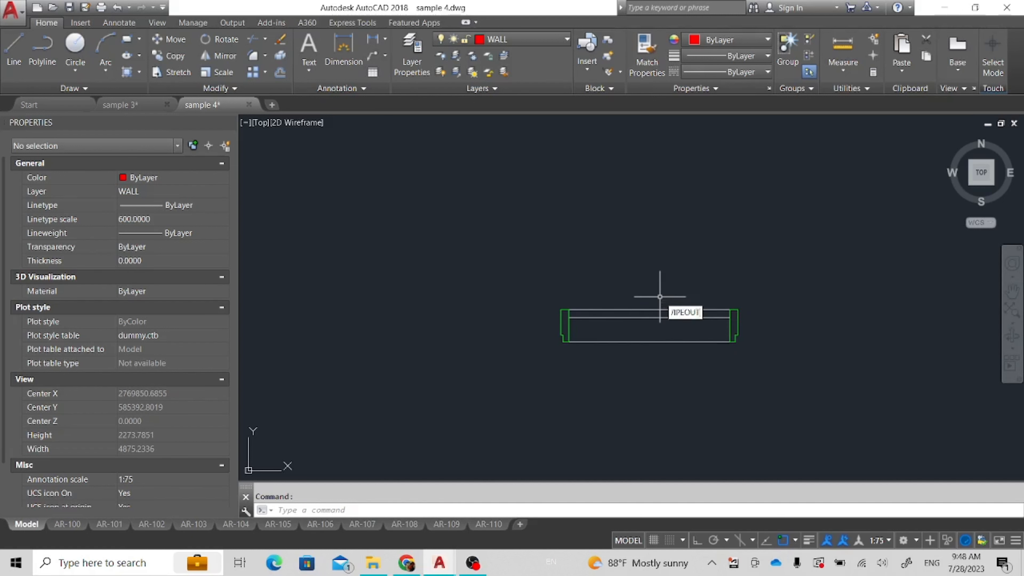
pyautogui.scroll(4, 552, 284)
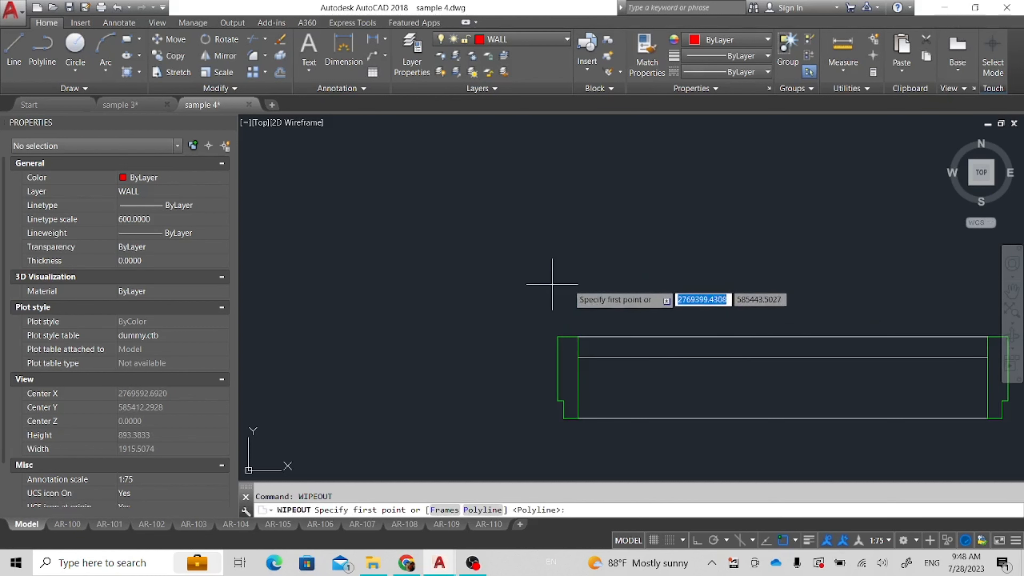
pyautogui.click(558, 336)
pyautogui.scroll(4, 532, 335)
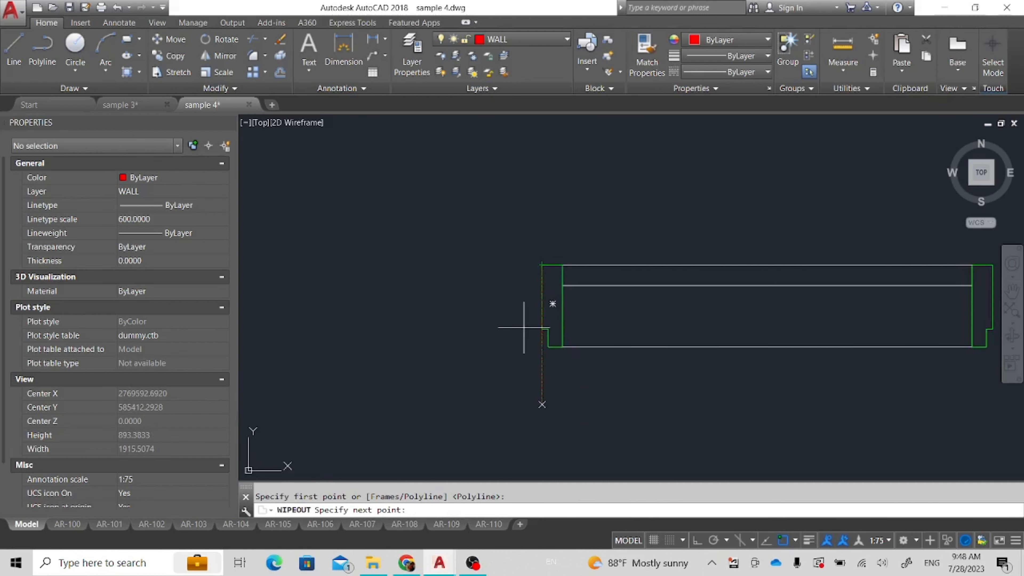
pyautogui.click(542, 335)
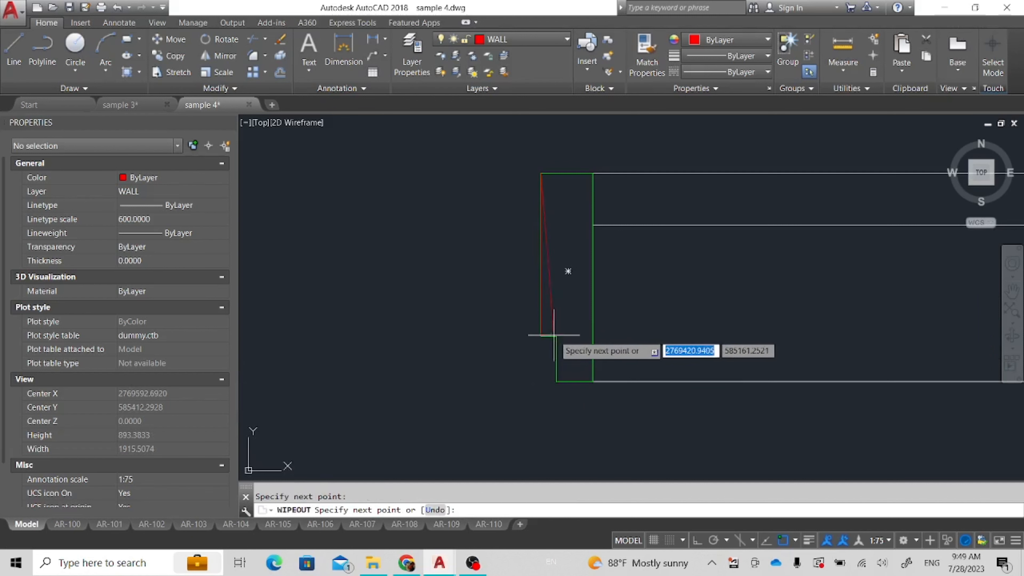
pyautogui.click(556, 335)
pyautogui.click(556, 381)
# Trace the wipeout along the block's lower edge and around the right jamb's notch to the upper-right corner, and finish the outline.
pyautogui.moveTo(858, 389); pyautogui.dragTo(454, 368, button='middle')
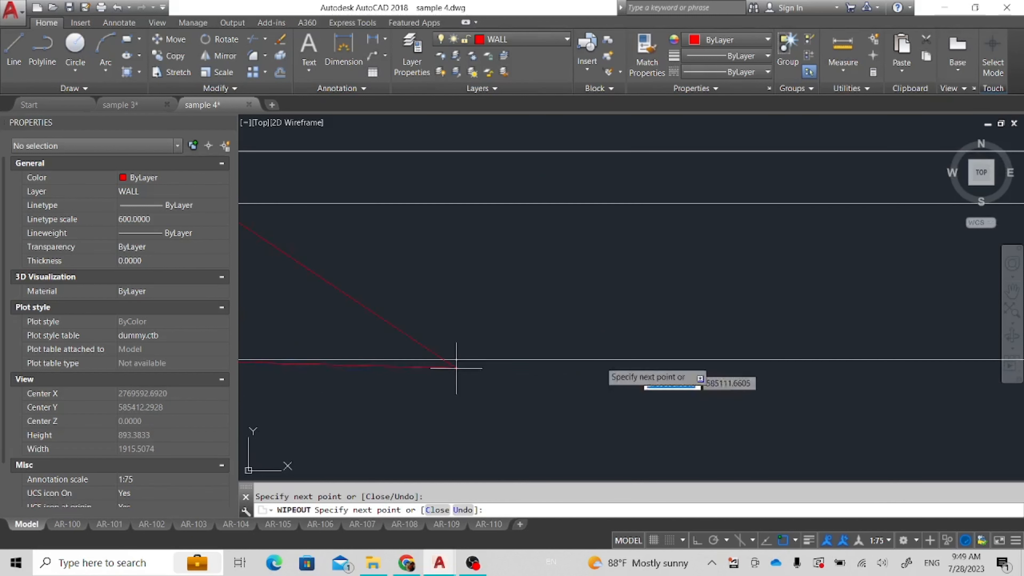
pyautogui.moveTo(720, 364); pyautogui.dragTo(345, 360, button='middle')
pyautogui.moveTo(558, 359); pyautogui.dragTo(321, 350, button='middle')
pyautogui.scroll(2, 607, 349)
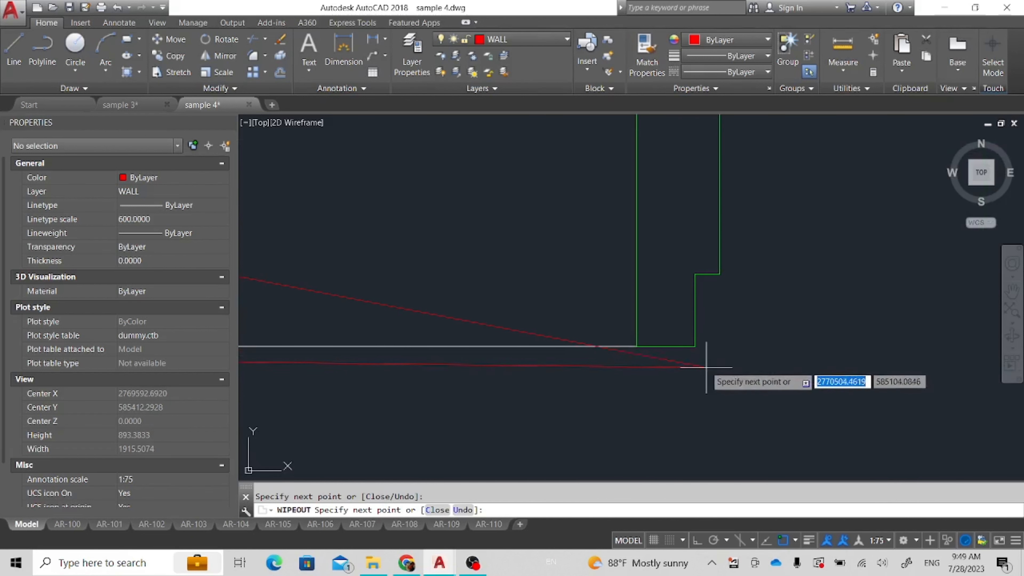
pyautogui.click(694, 346)
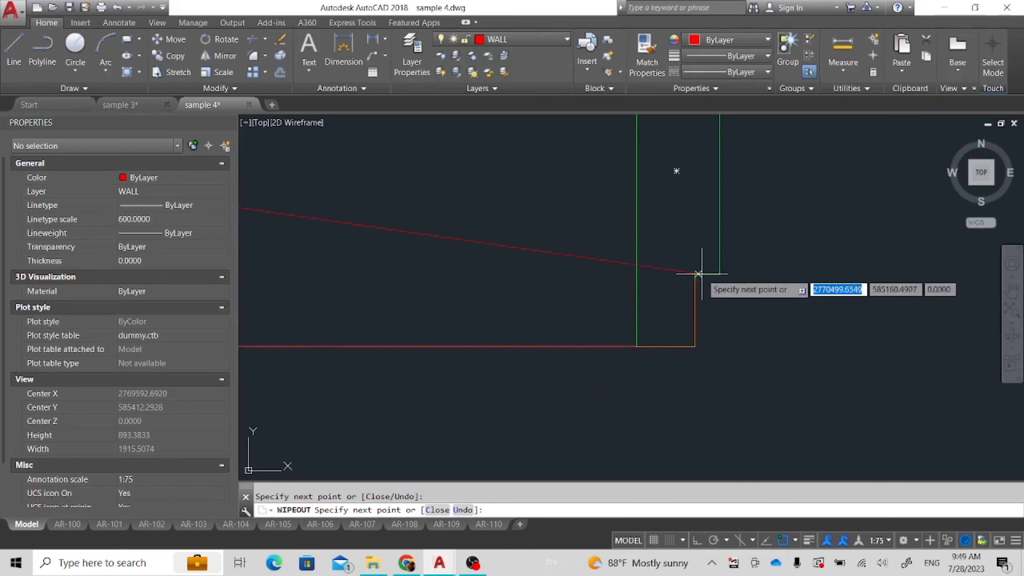
pyautogui.click(720, 274)
pyautogui.moveTo(718, 184); pyautogui.dragTo(726, 354, button='middle')
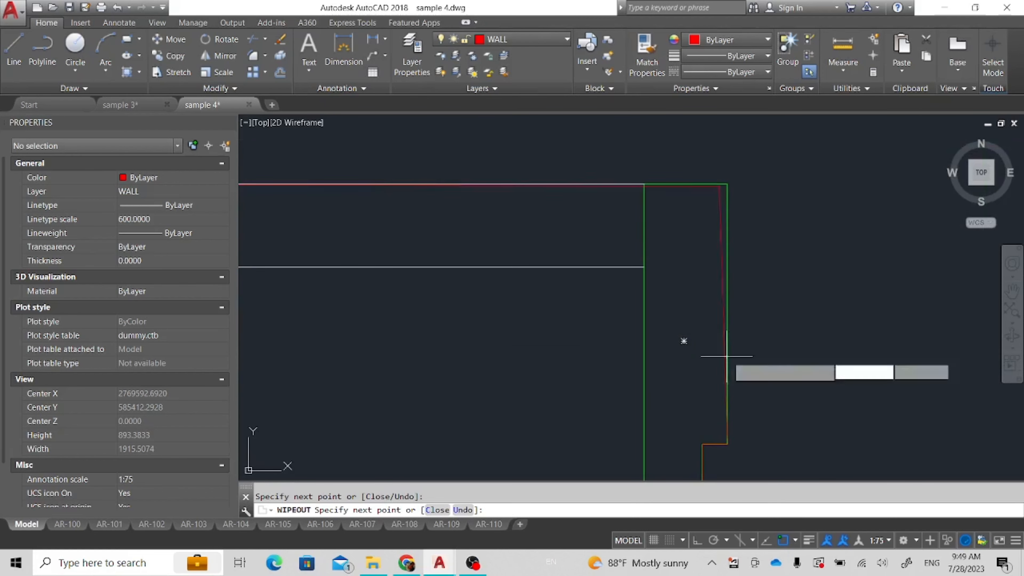
pyautogui.click(727, 184)
pyautogui.scroll(-3, 728, 183)
pyautogui.scroll(3, 509, 266)
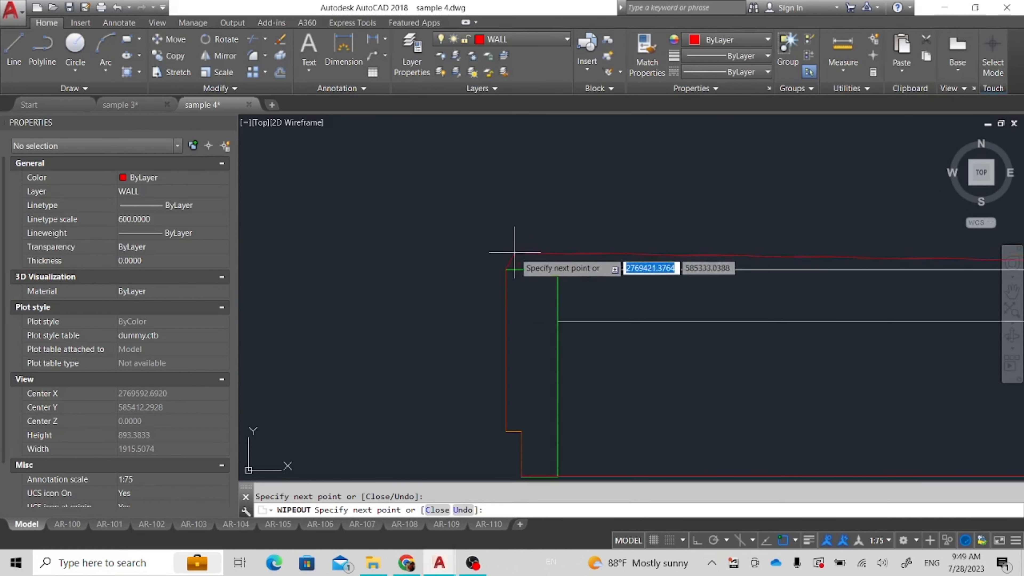
pyautogui.rightClick(511, 269)
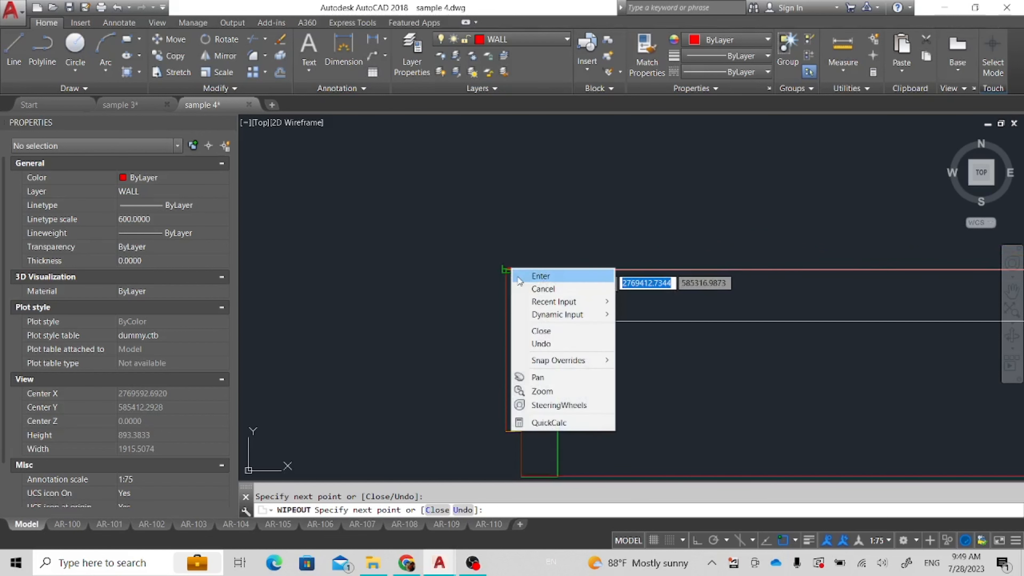
pyautogui.click(538, 276)
pyautogui.scroll(-3, 444, 291)
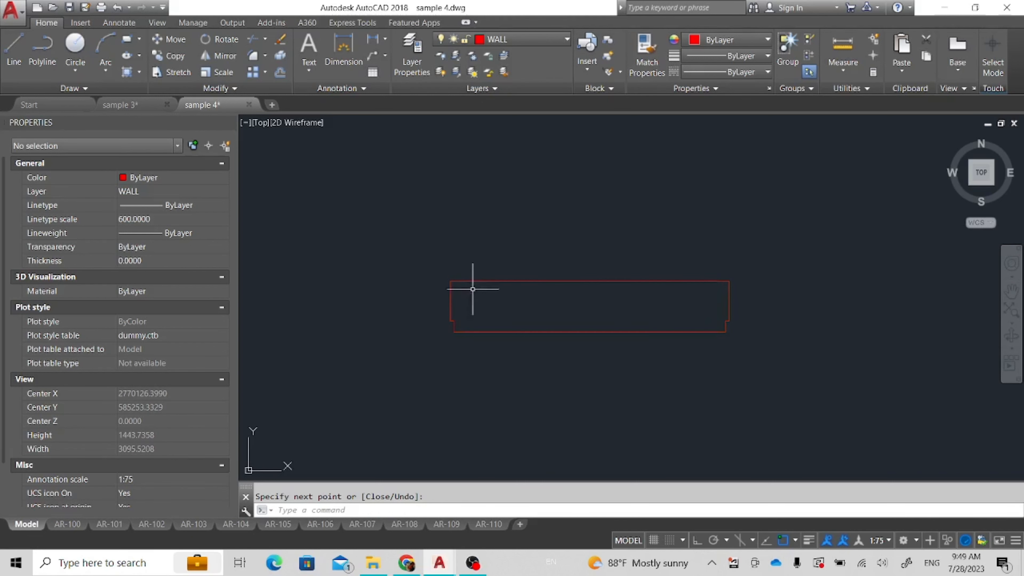
# Send the new wipeout to the back of the draw order, behind the spare window block.
pyautogui.click(465, 279)
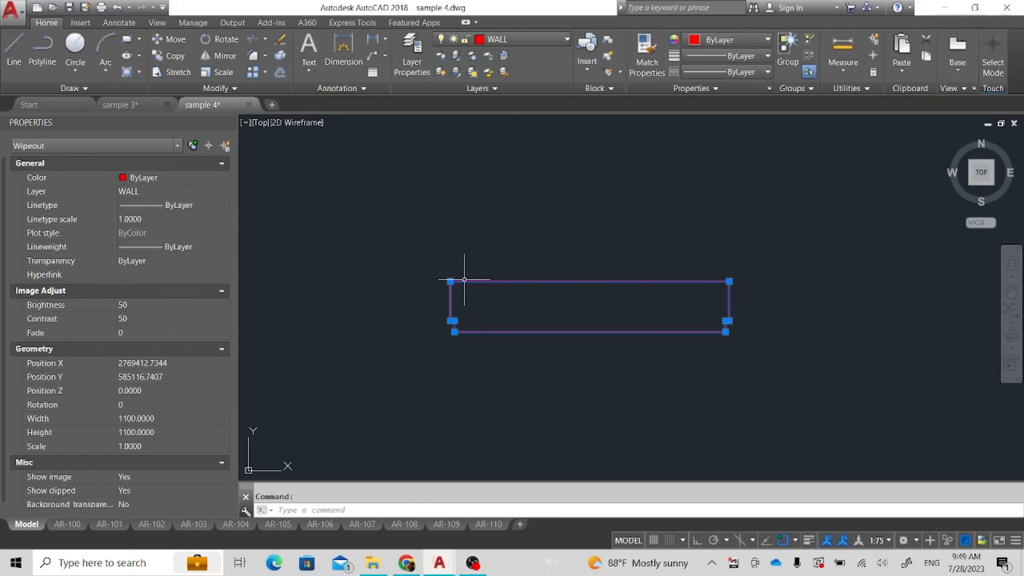
pyautogui.rightClick(465, 281)
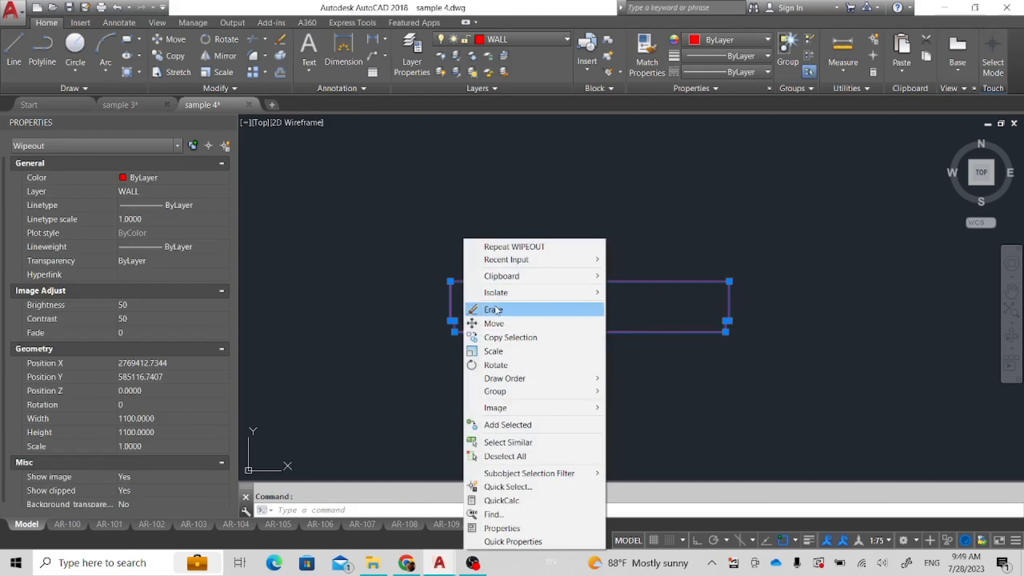
pyautogui.moveTo(513, 379)
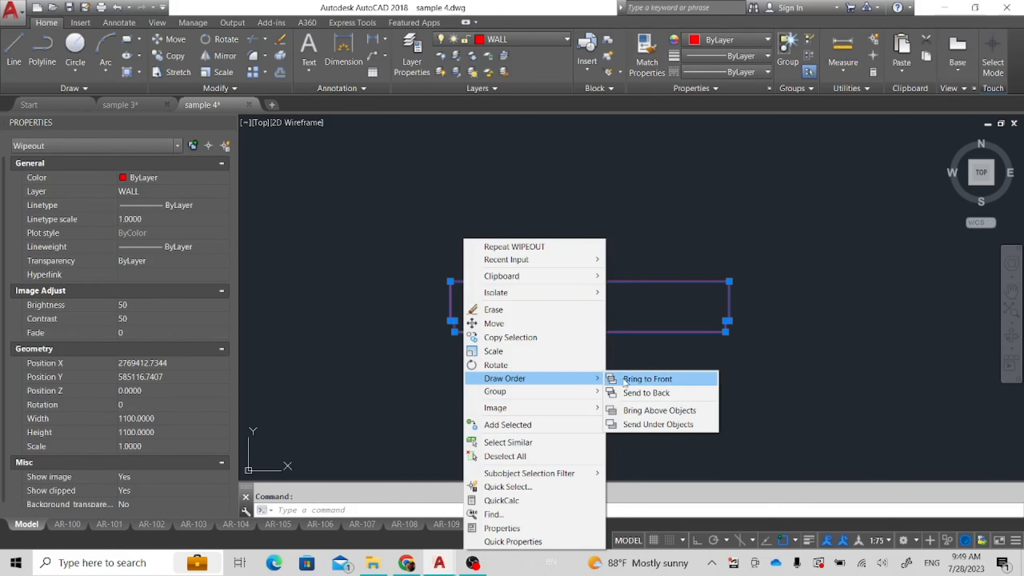
pyautogui.click(637, 394)
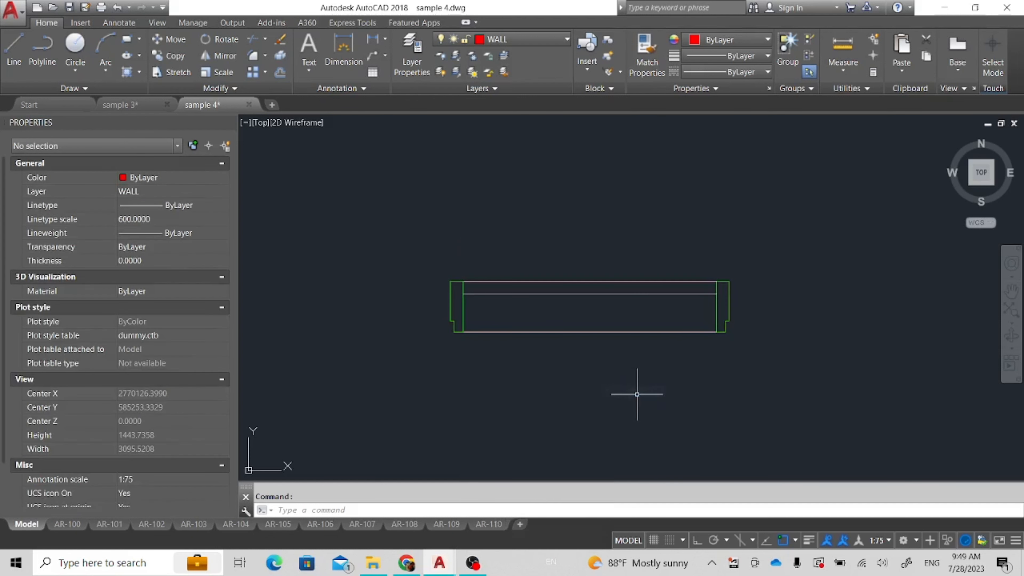
pyautogui.scroll(-4, 516, 353)
pyautogui.scroll(4, 521, 367)
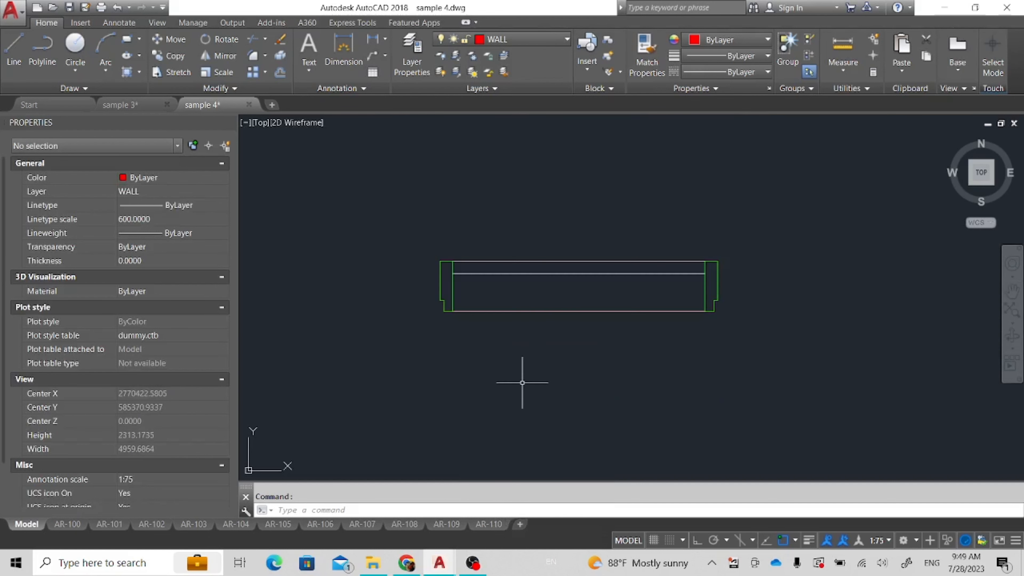
# Copy the spare window block and its wipeout by the upper-left corner onto the left-hand room's lower wall, near the middle column.
pyautogui.click(358, 211)
pyautogui.click(838, 421)
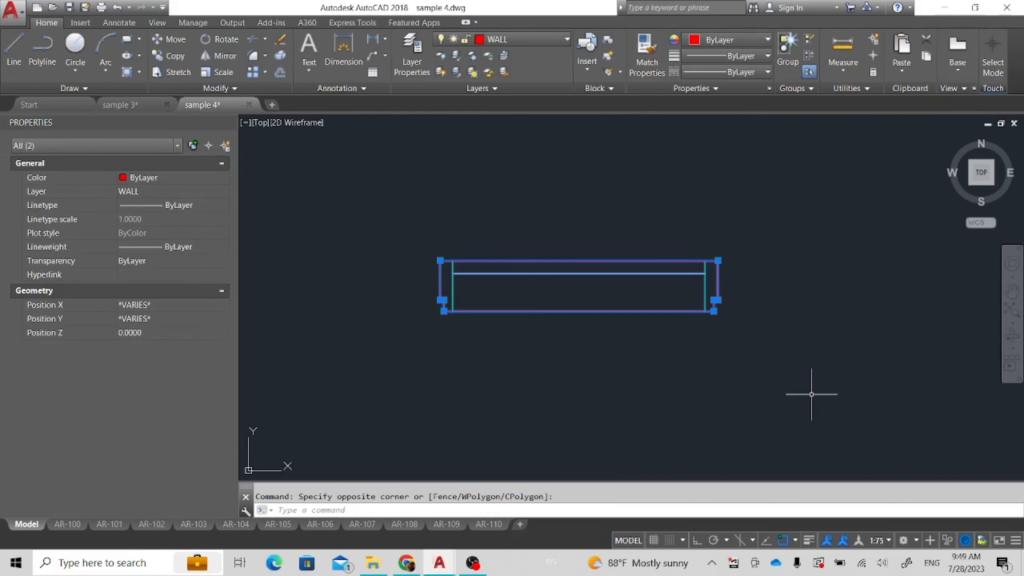
pyautogui.write('co')
pyautogui.press('Return')
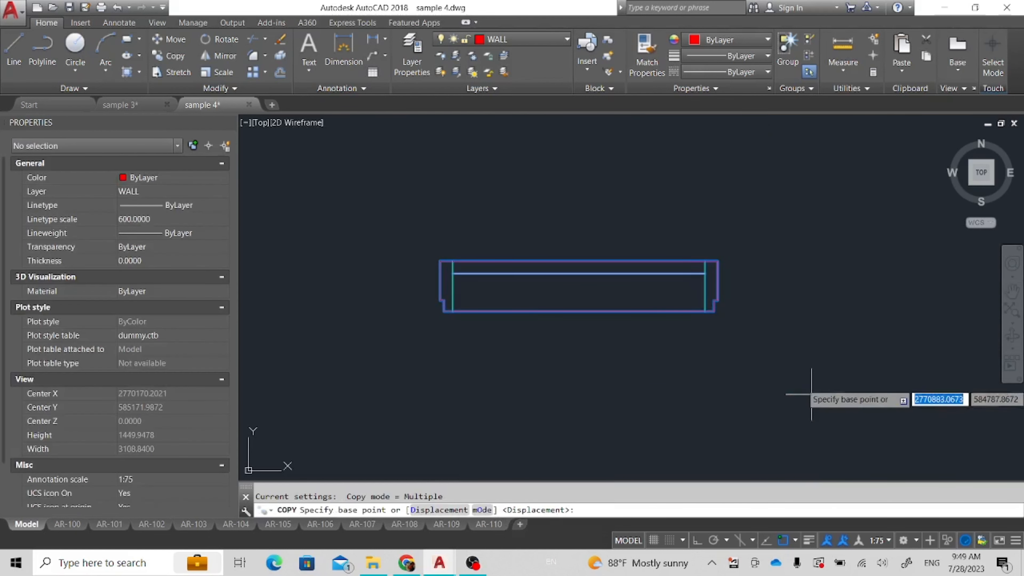
pyautogui.click(440, 261)
pyautogui.scroll(-4, 419, 314)
pyautogui.moveTo(351, 278); pyautogui.dragTo(482, 334, button='middle')
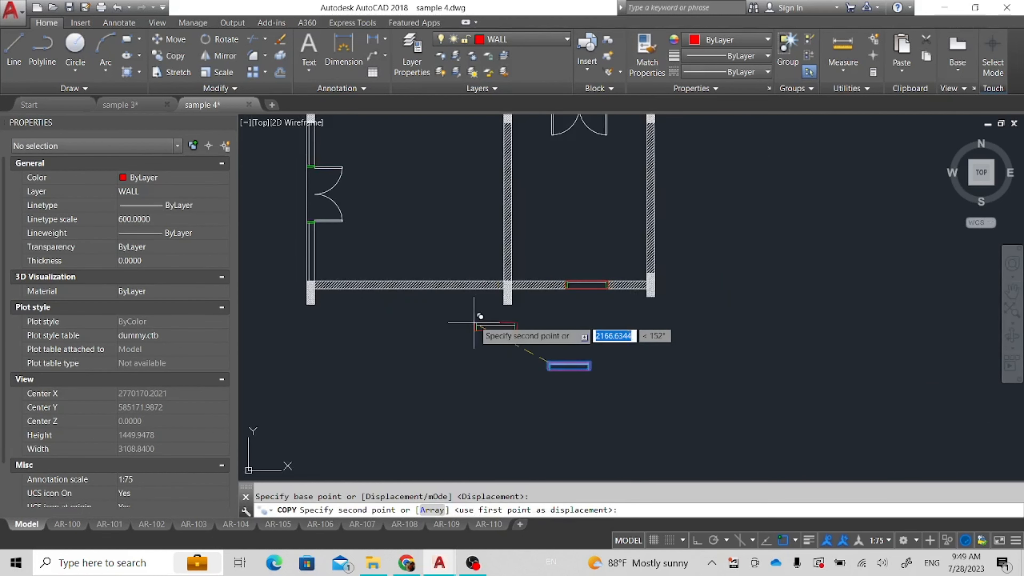
pyautogui.scroll(3, 479, 301)
pyautogui.scroll(4, 449, 267)
pyautogui.moveTo(359, 245); pyautogui.dragTo(415, 330, button='middle')
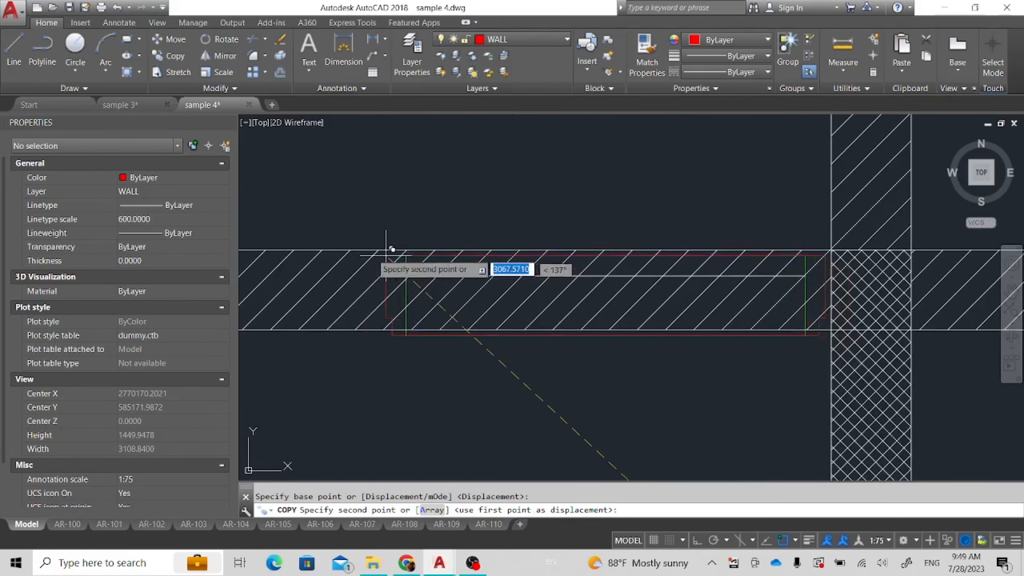
pyautogui.click(352, 252)
pyautogui.scroll(-4, 457, 355)
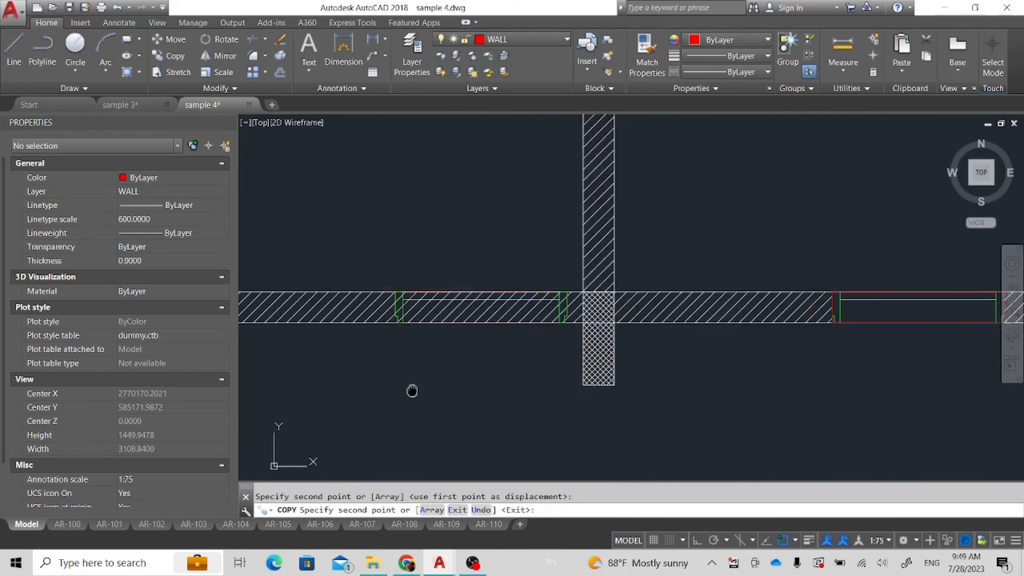
pyautogui.moveTo(411, 389); pyautogui.dragTo(553, 357, button='middle')
pyautogui.moveTo(384, 377); pyautogui.dragTo(560, 388, button='middle')
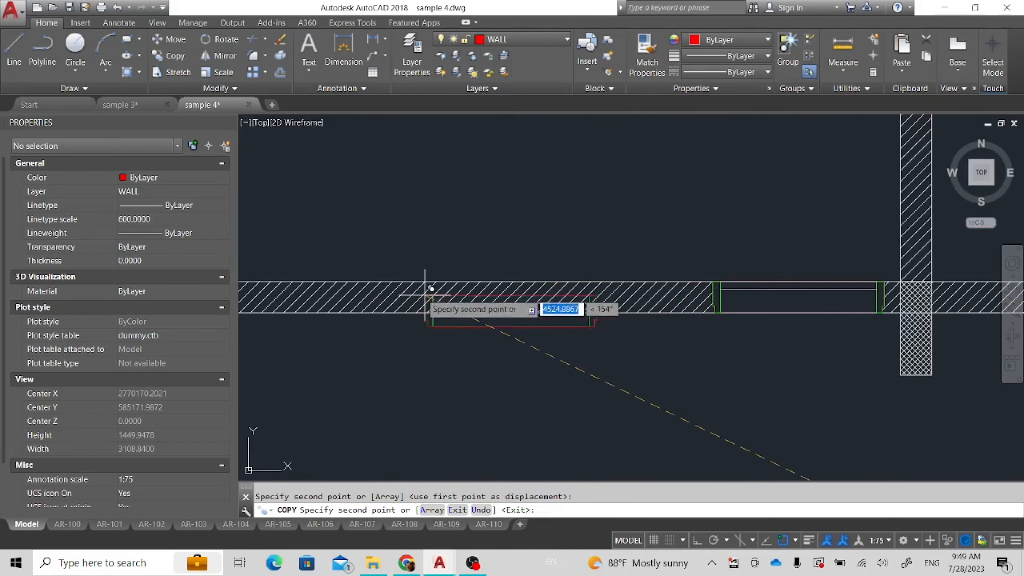
pyautogui.press('Escape')
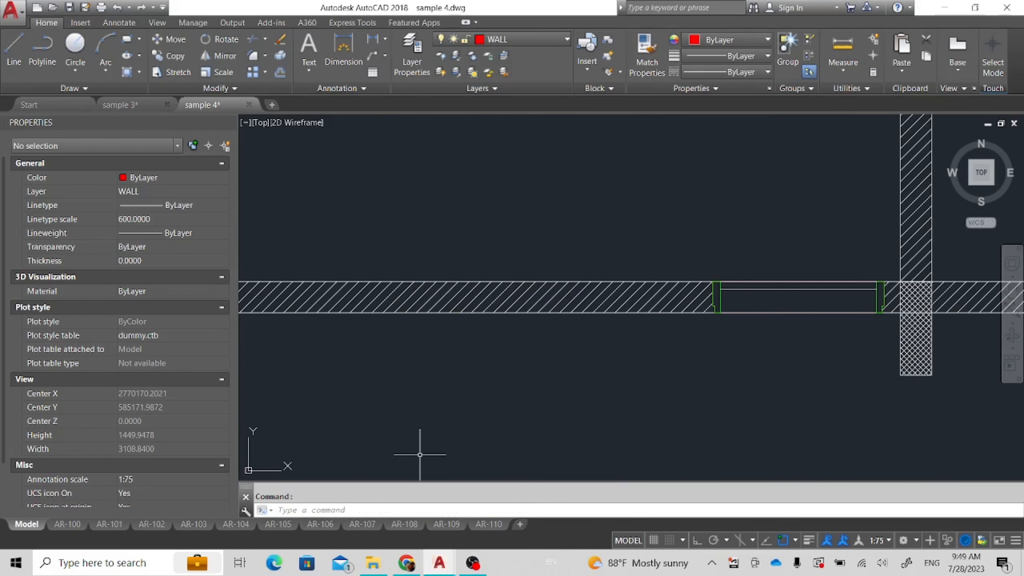
# Copy the placed window and its wipeout by the upper-left corner to the same wall's upper edge, near the left-hand corner column.
pyautogui.click(645, 237)
pyautogui.click(894, 353)
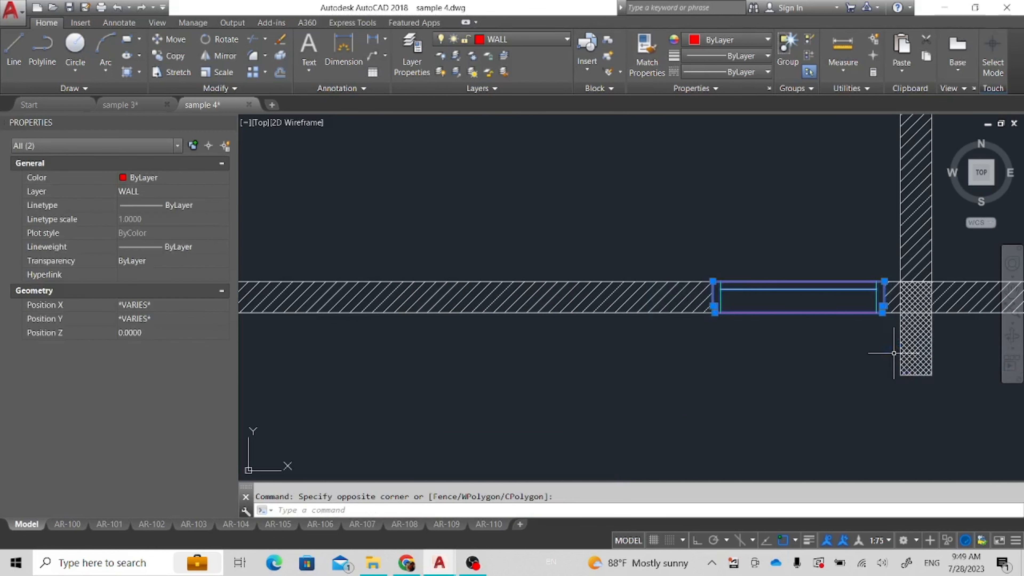
pyautogui.scroll(2, 740, 237)
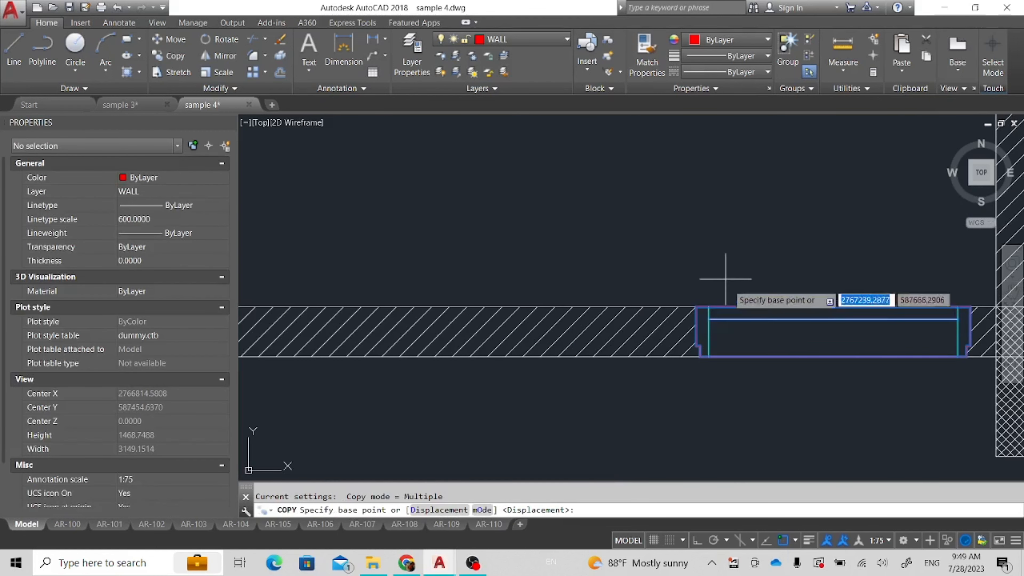
pyautogui.scroll(-3, 645, 307)
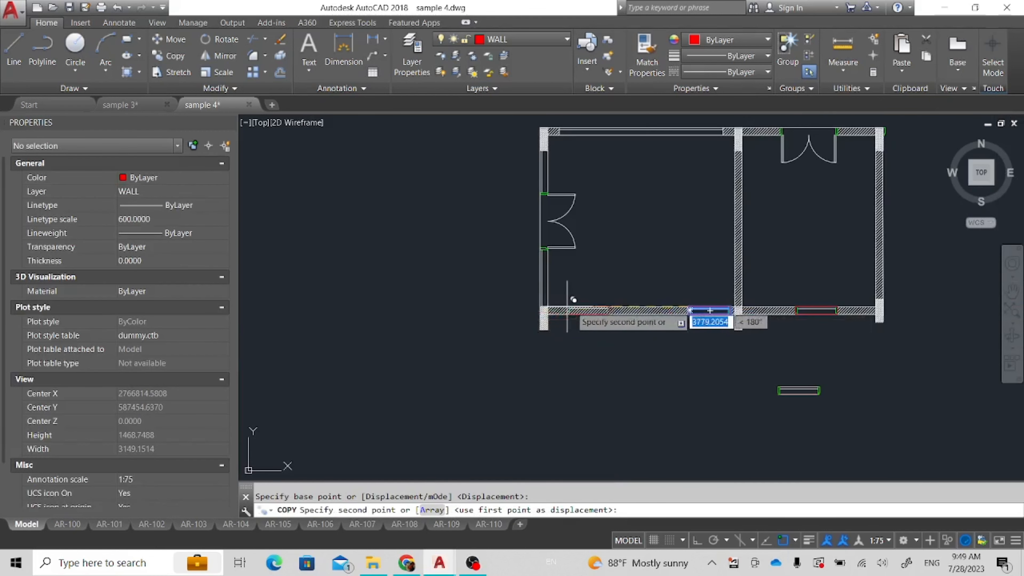
pyautogui.scroll(3, 670, 300)
pyautogui.click(668, 298)
pyautogui.scroll(-3, 605, 330)
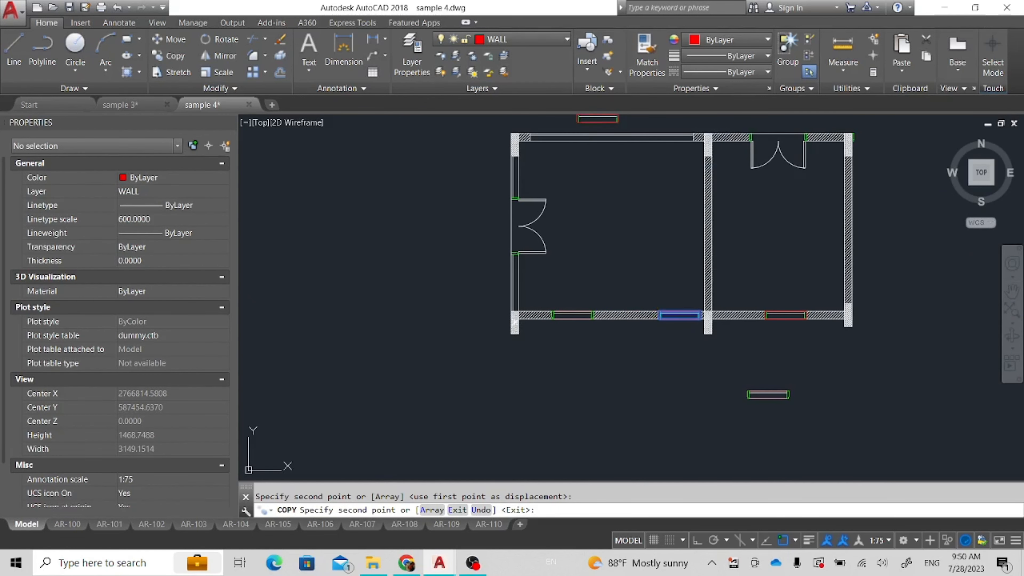
# Place another copy on the right-hand room's lower wall, between the middle column and the red-outlined window, and end the copying.
pyautogui.scroll(4, 606, 129)
pyautogui.moveTo(788, 226); pyautogui.dragTo(379, 131, button='middle')
pyautogui.scroll(-2, 426, 194)
pyautogui.moveTo(749, 281); pyautogui.dragTo(561, 135, button='middle')
pyautogui.scroll(3, 459, 391)
pyautogui.moveTo(339, 321); pyautogui.dragTo(498, 309, button='middle')
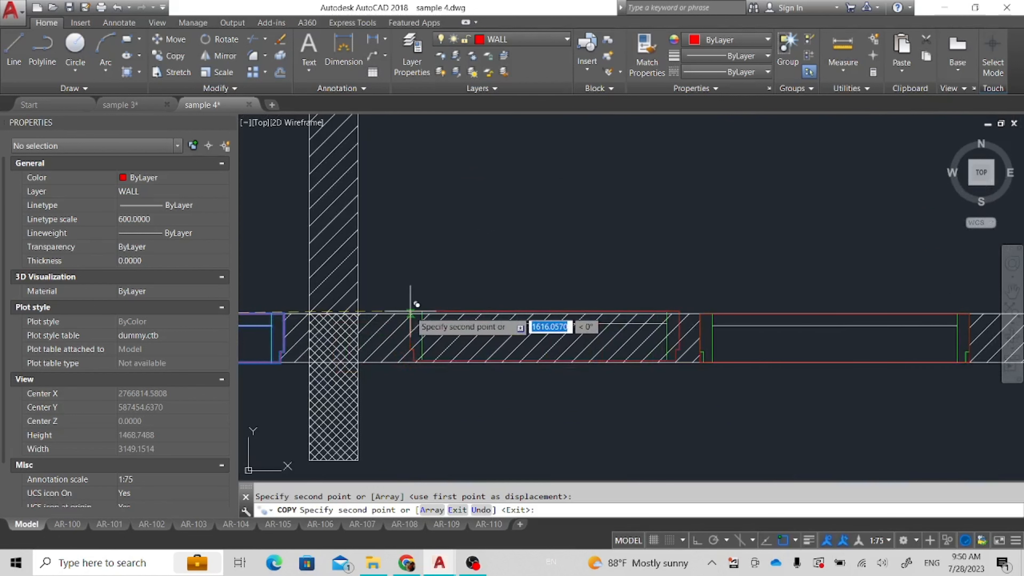
pyautogui.click(403, 313)
pyautogui.scroll(-3, 412, 340)
pyautogui.moveTo(463, 419); pyautogui.dragTo(726, 420, button='middle')
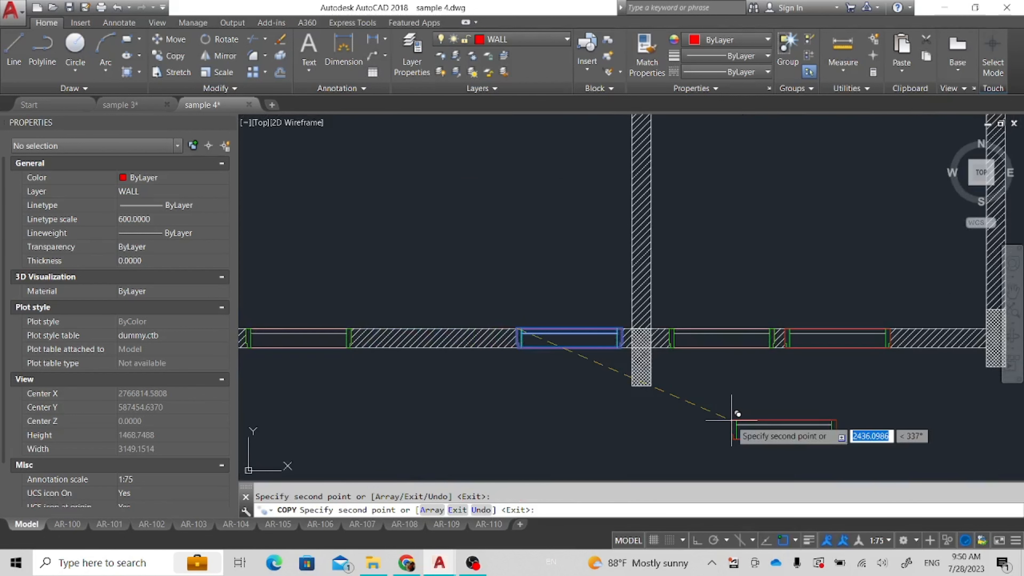
pyautogui.press('Escape')
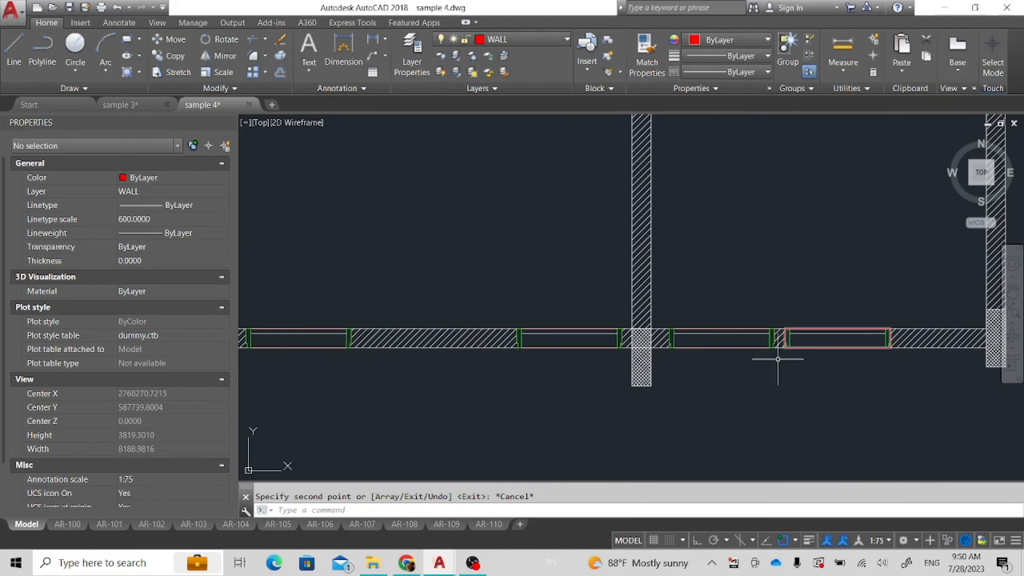
pyautogui.moveTo(351, 430); pyautogui.dragTo(491, 413, button='middle')
pyautogui.scroll(3, 403, 357)
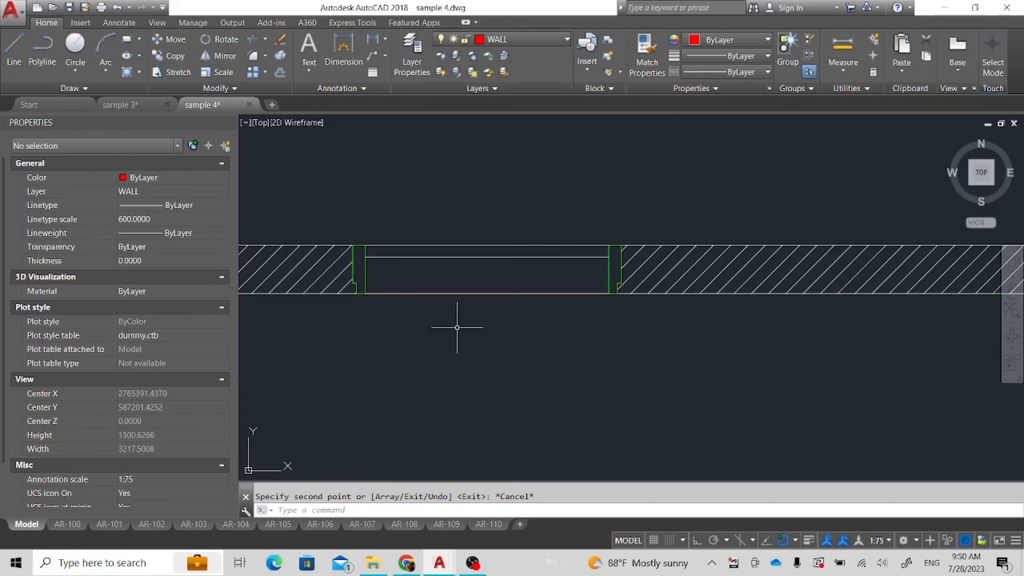
pyautogui.moveTo(461, 327); pyautogui.dragTo(469, 362, button='middle')
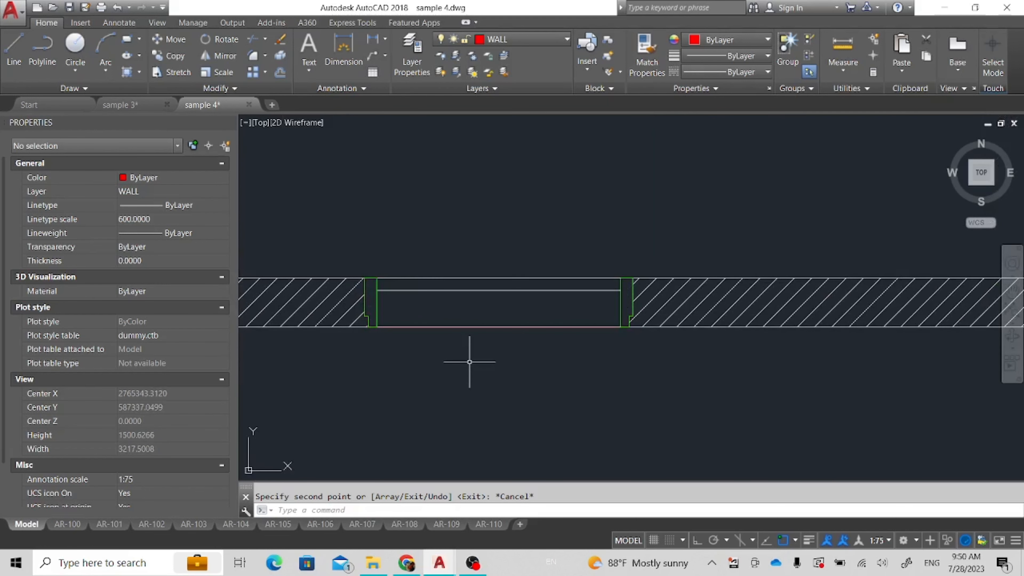
pyautogui.scroll(-3, 510, 366)
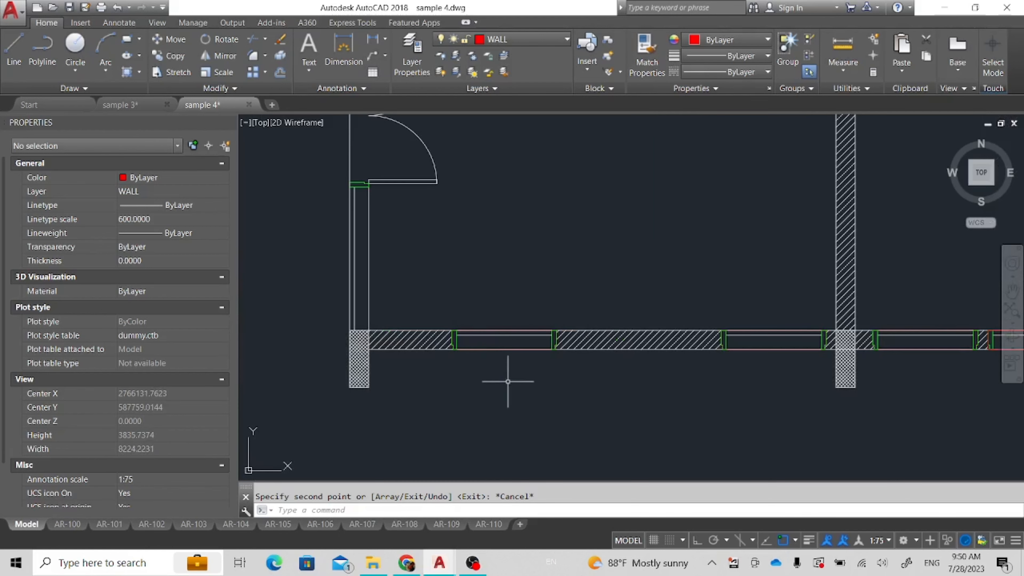
pyautogui.moveTo(614, 396); pyautogui.dragTo(521, 390, button='middle')
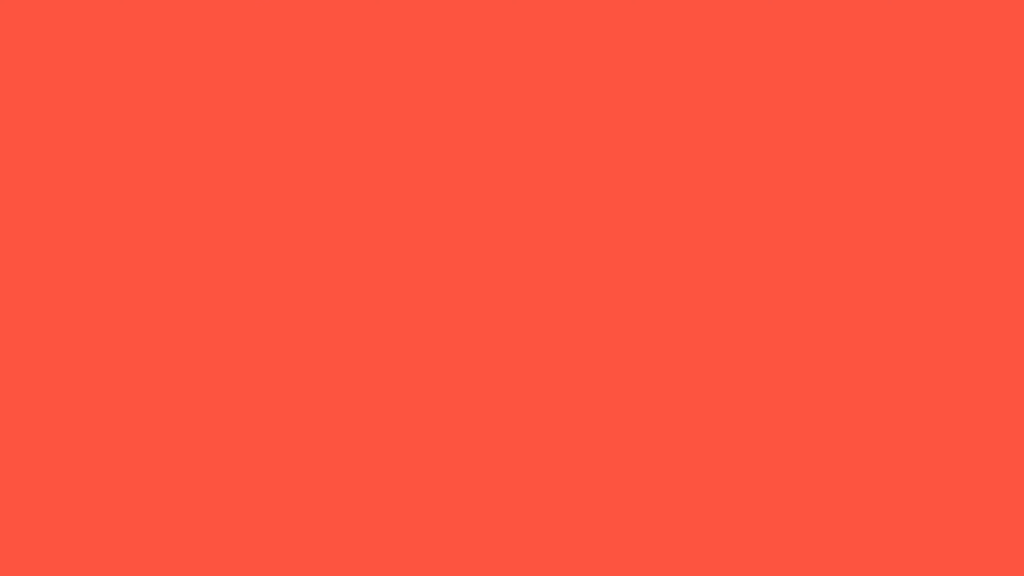